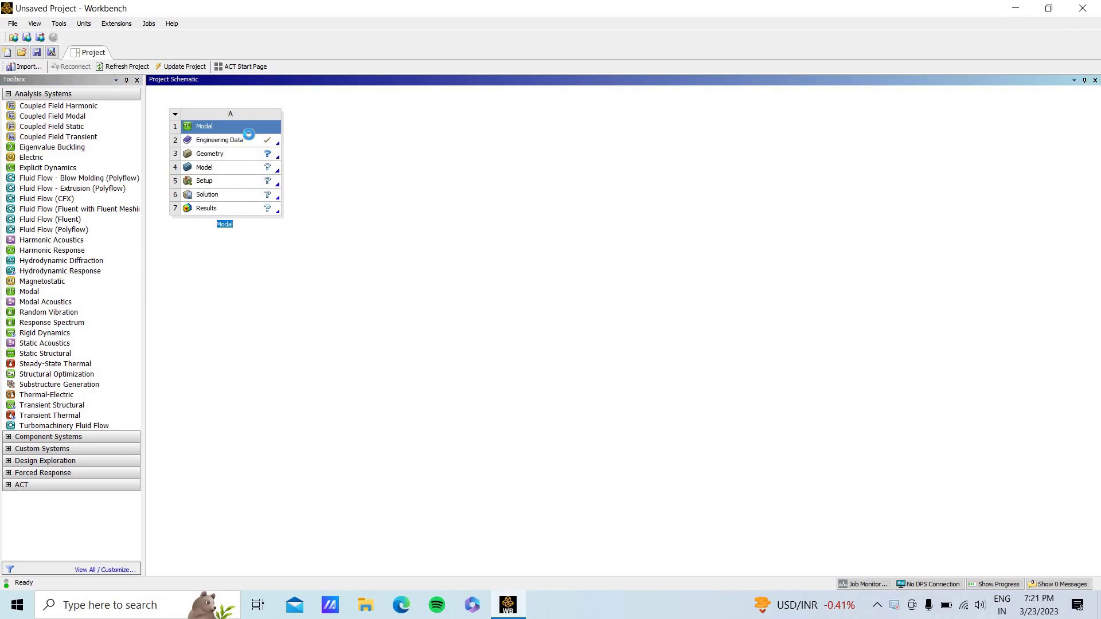
- Open the Modal system's engineering data and set the Structural Steel density to 2500 kg m^-3
double_click(250, 139)
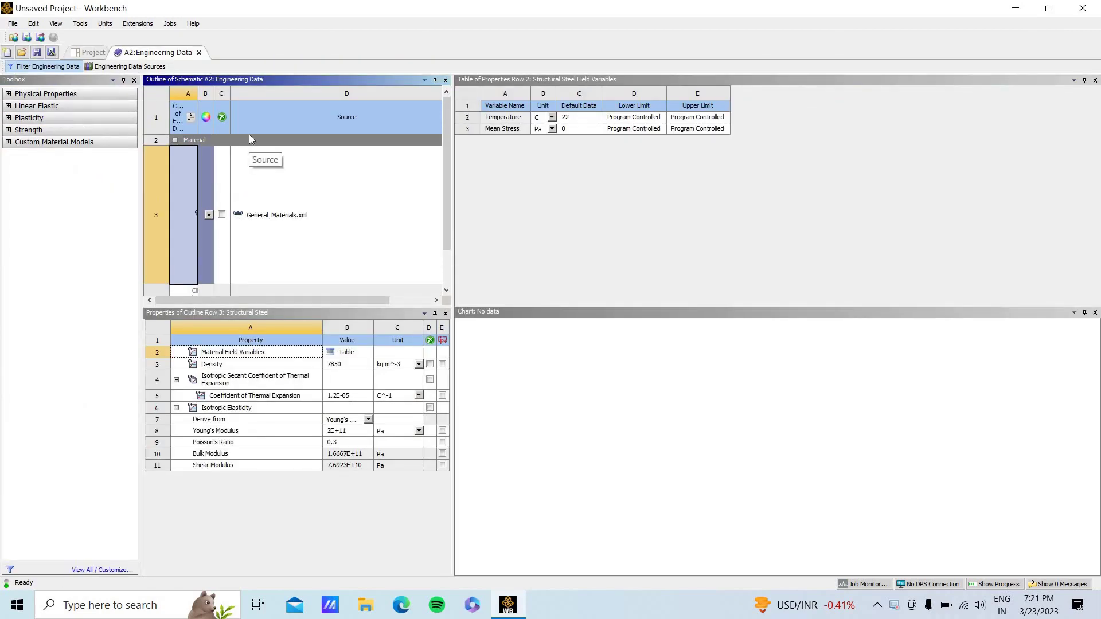
left_click(347, 364)
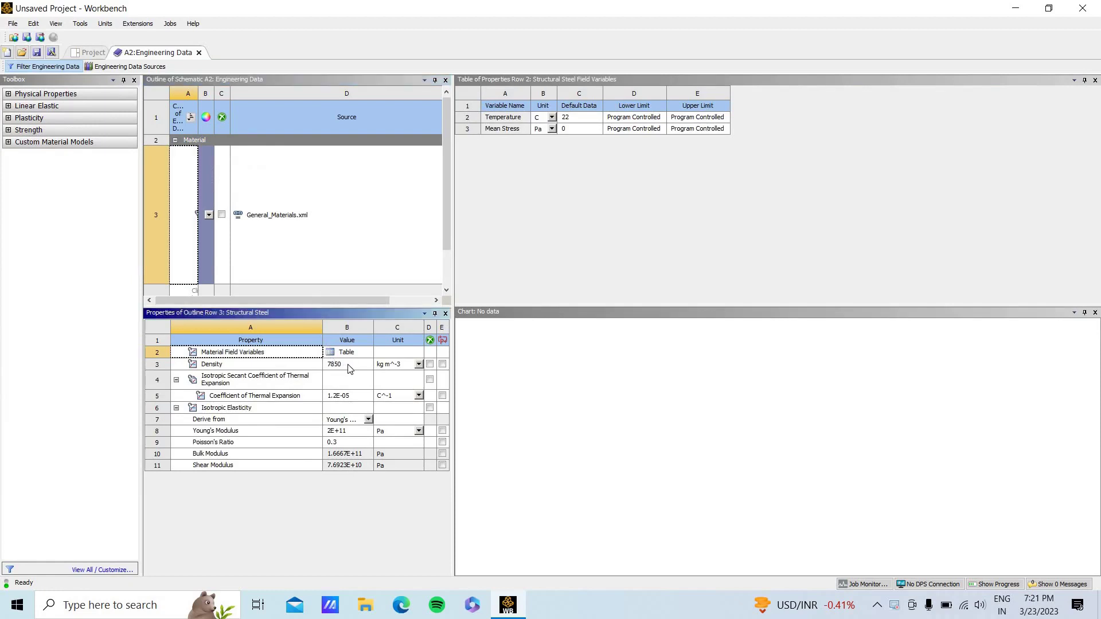
left_click(347, 364)
type("2500")
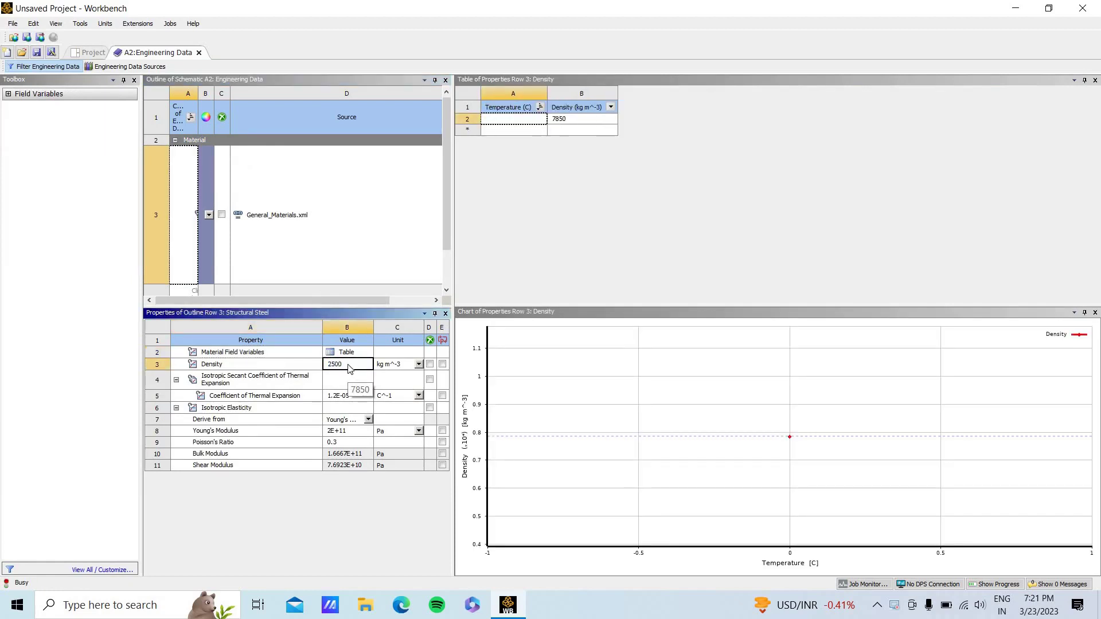
left_click(346, 379)
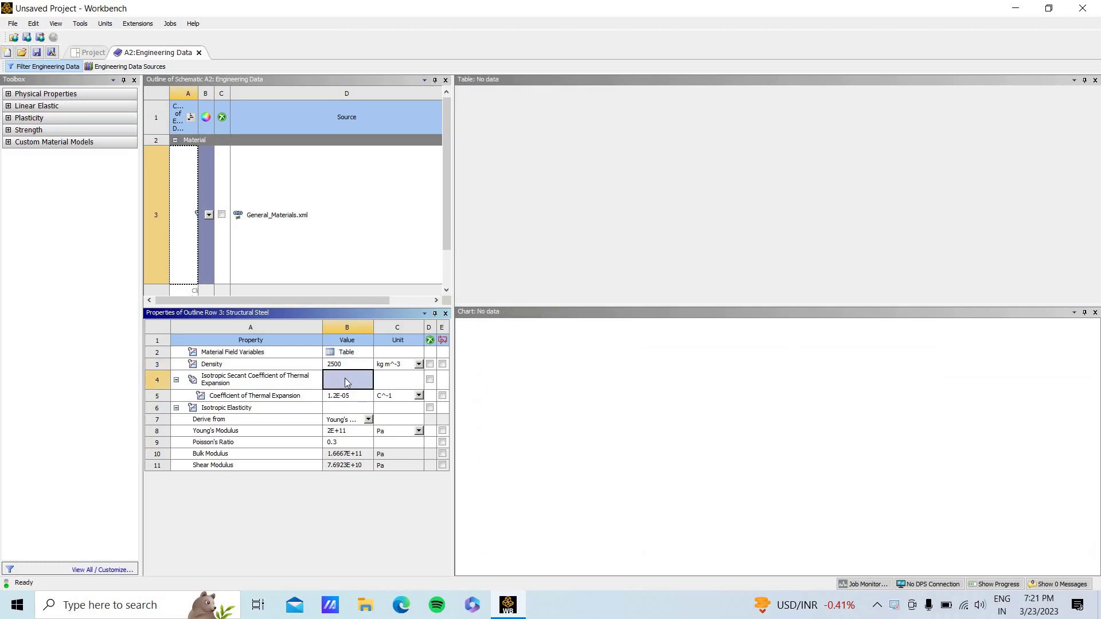
- Set the Young's modulus of Structural Steel to 210 GPa and close the engineering data
double_click(349, 431)
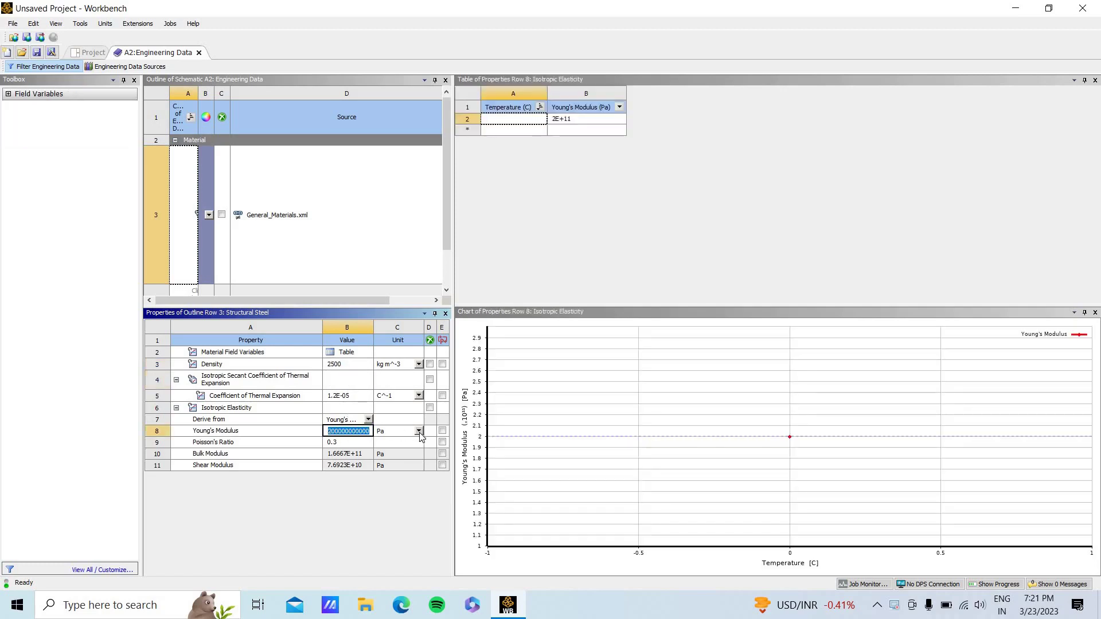
left_click(419, 432)
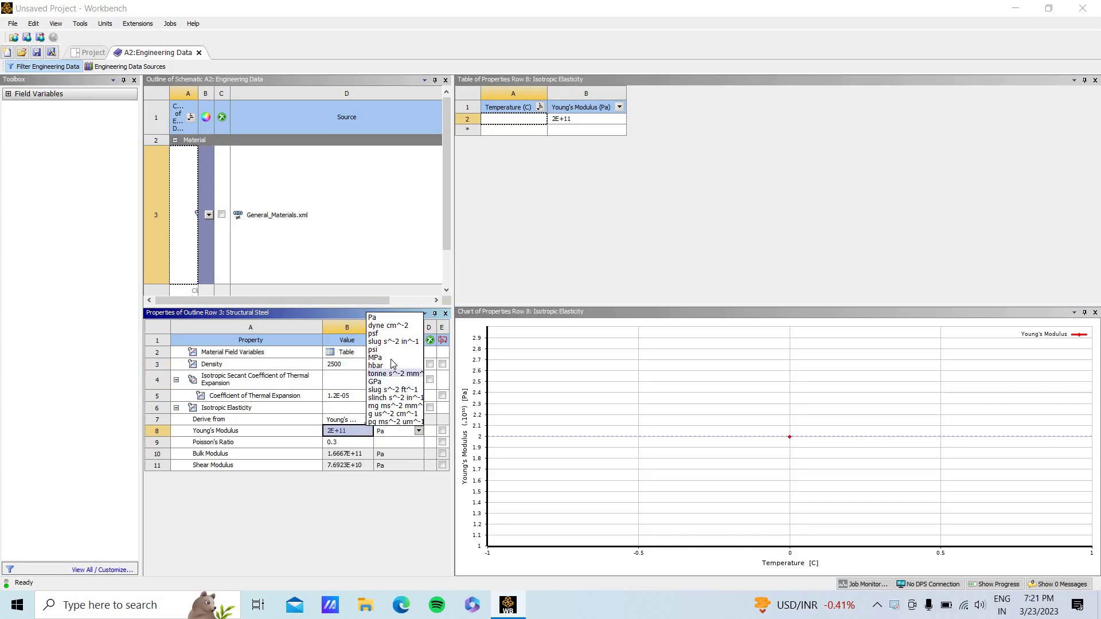
left_click(385, 381)
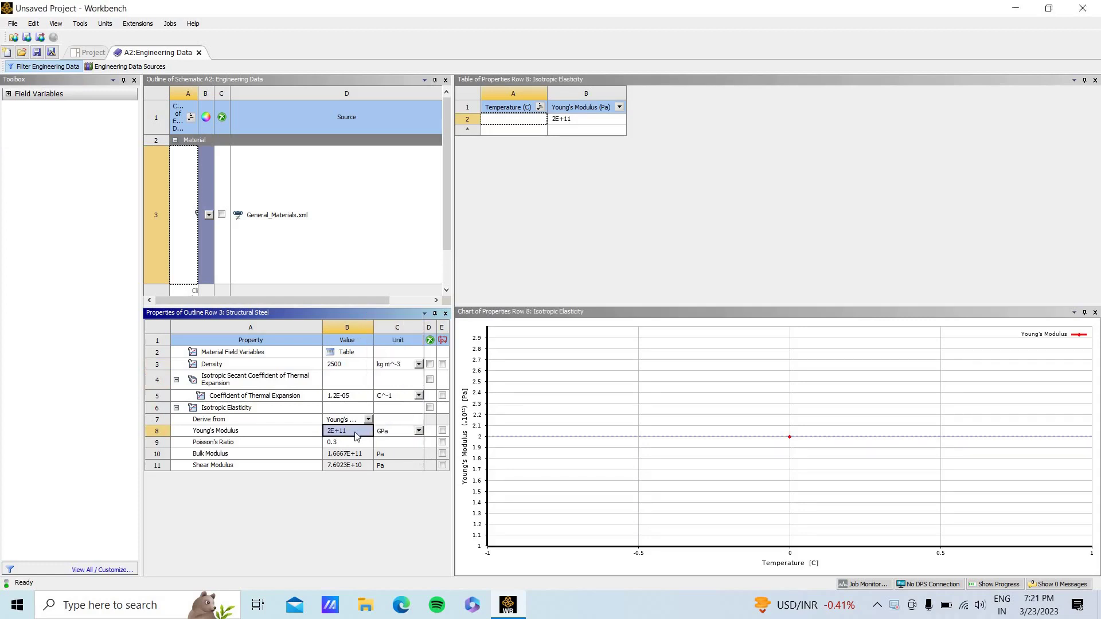
left_click(347, 431)
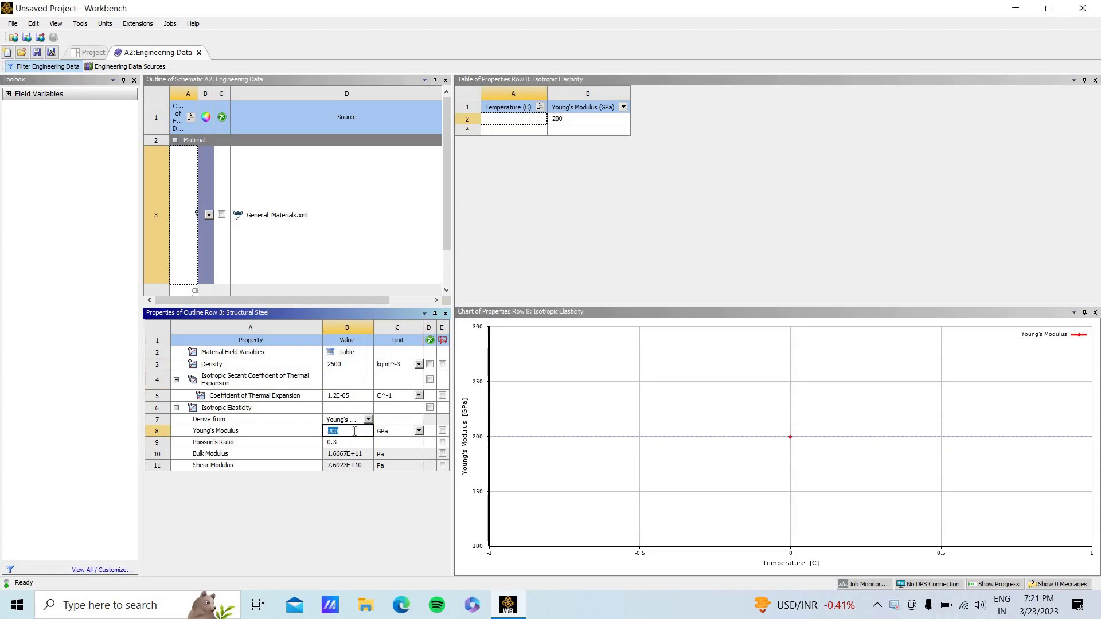
type("210")
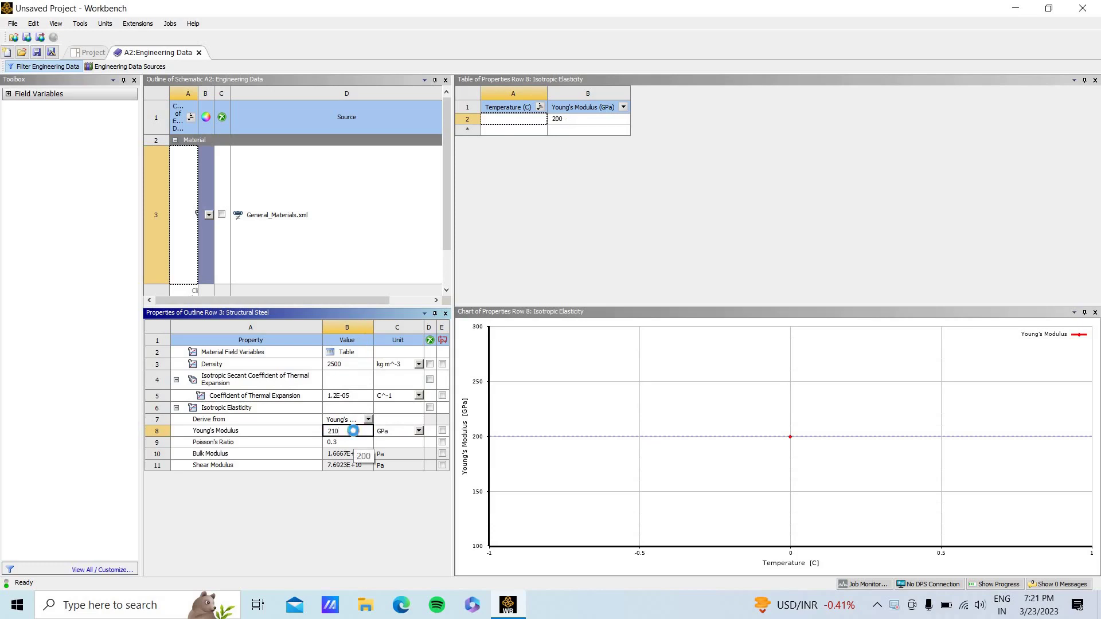
key("Return")
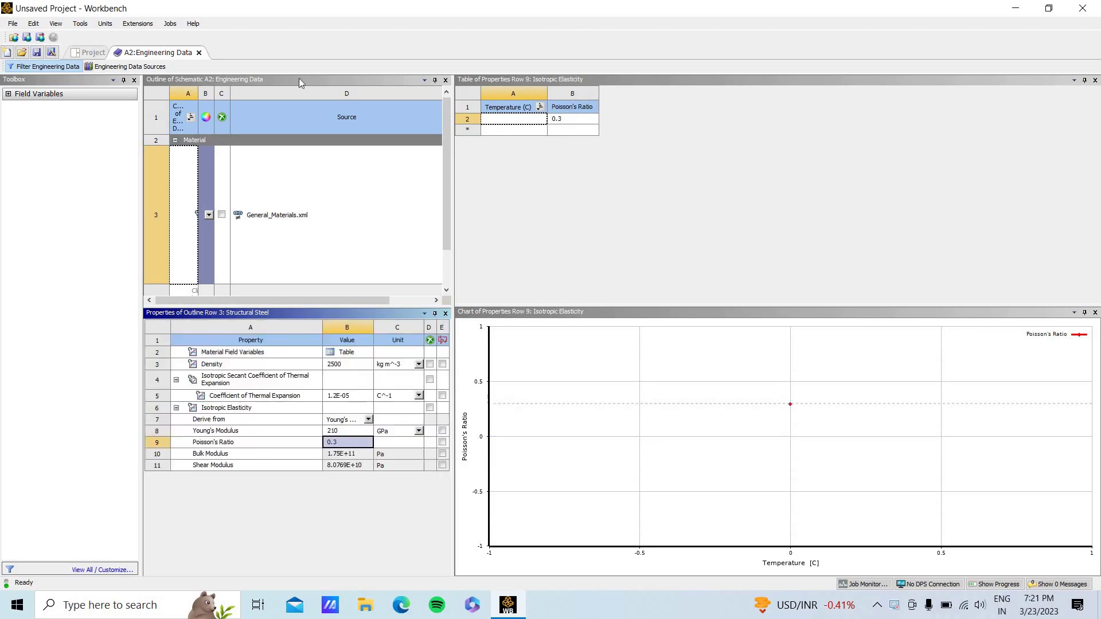
left_click(199, 53)
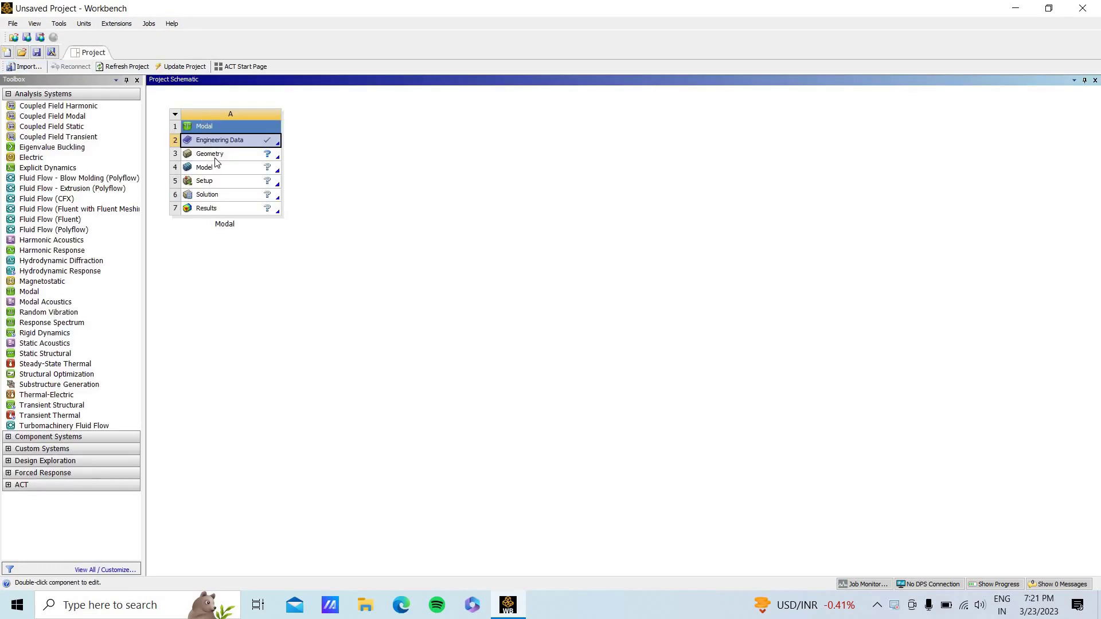
- Create a new DesignModeler geometry for the Modal system and maximize the DesignModeler window
left_click(224, 155)
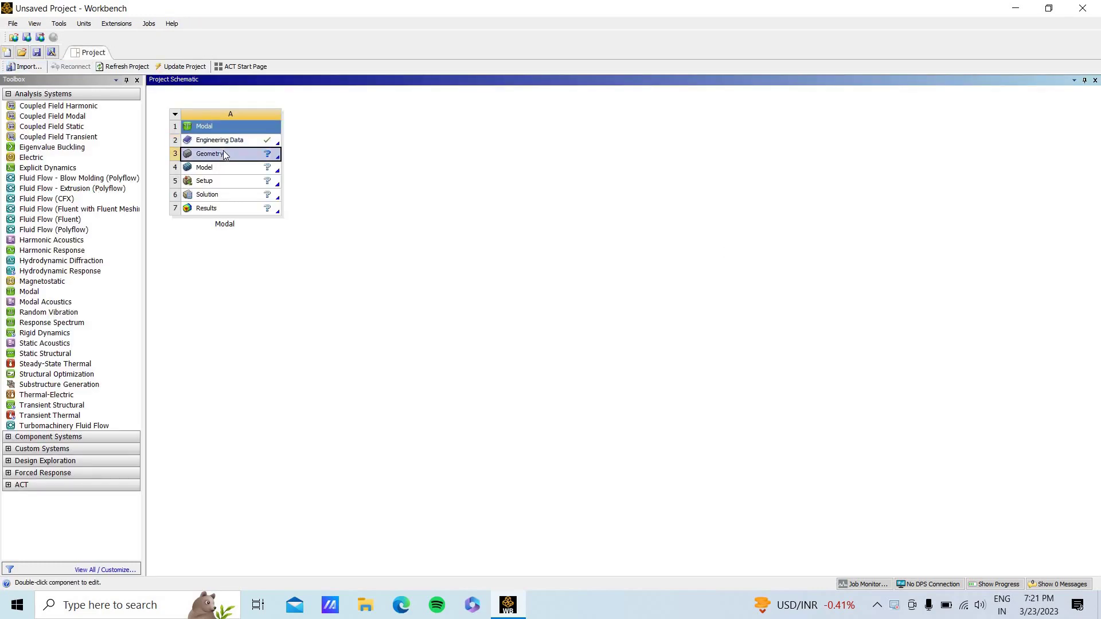
right_click(224, 155)
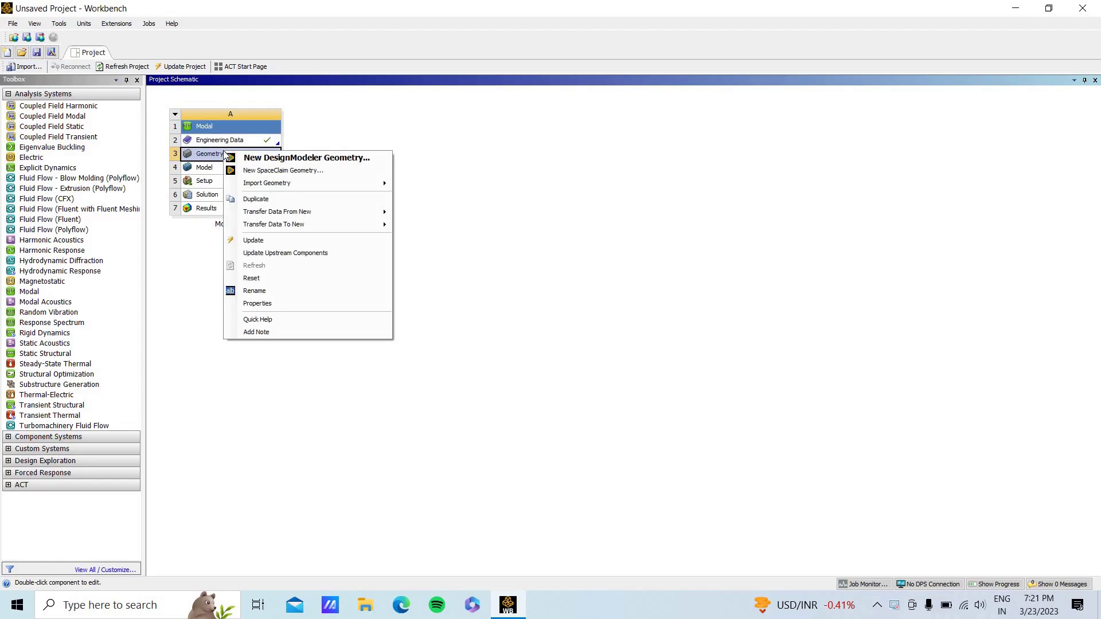
left_click(266, 158)
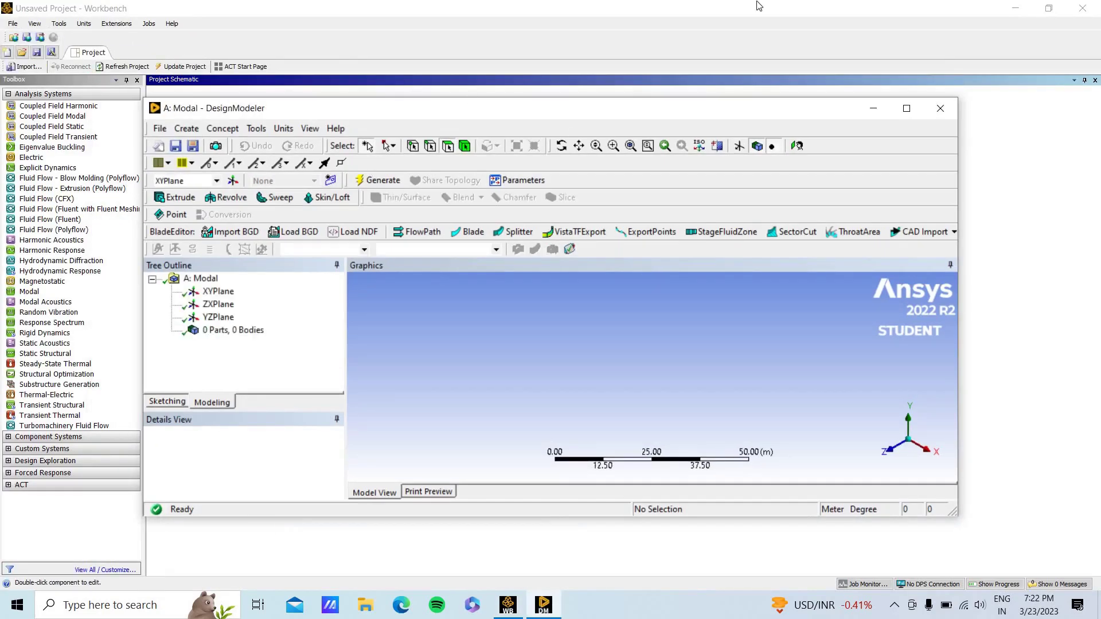
left_click(907, 109)
- Sketch a rectangle about 13.6 m by 5.4 m on the XYPlane, facing the plane and starting at the origin
left_click(69, 190)
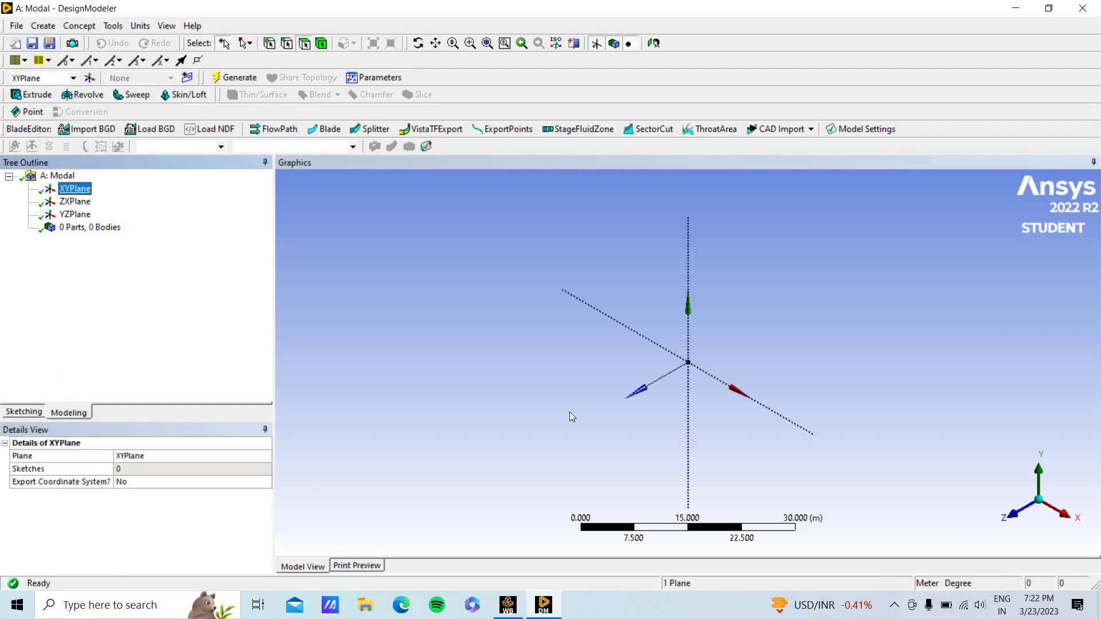
left_click(1025, 517)
left_click(1020, 516)
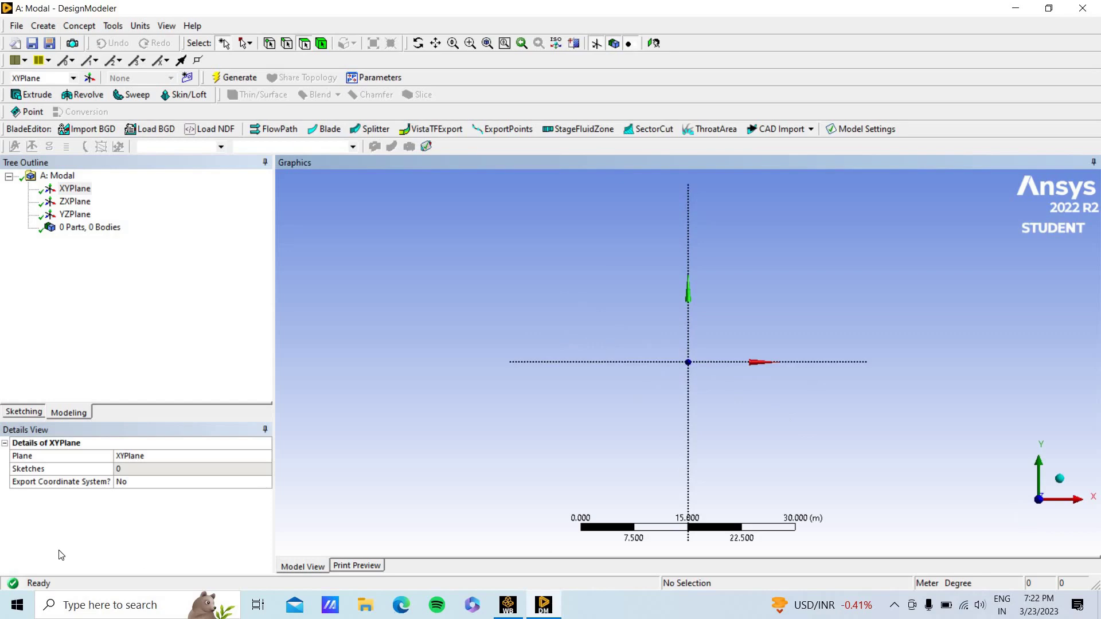
left_click(22, 413)
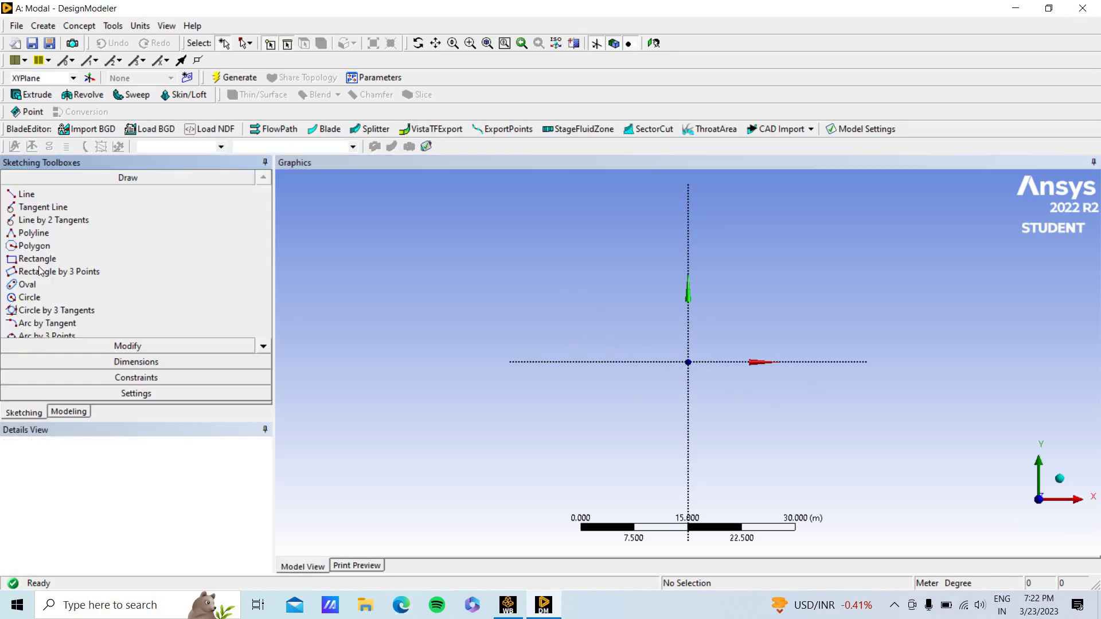
left_click(41, 260)
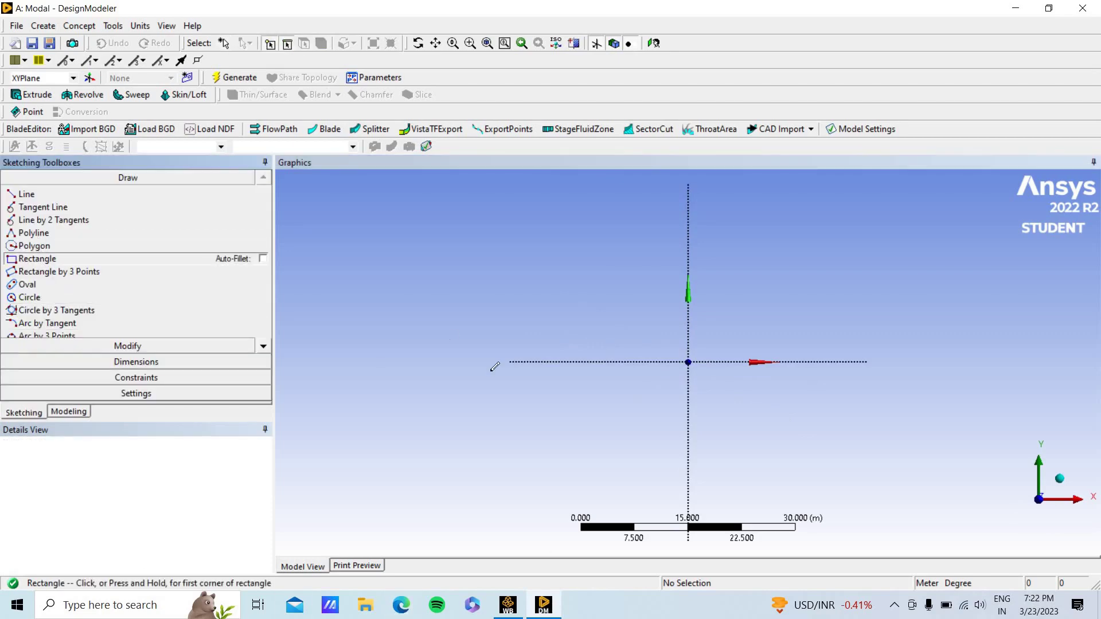
left_click(689, 361)
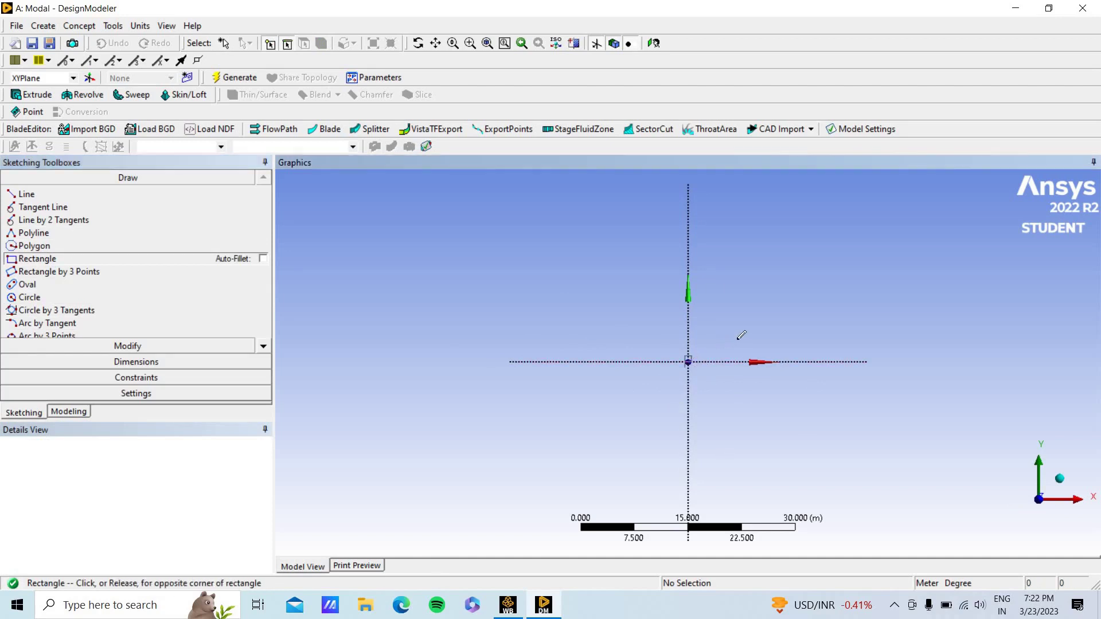
left_click(785, 324)
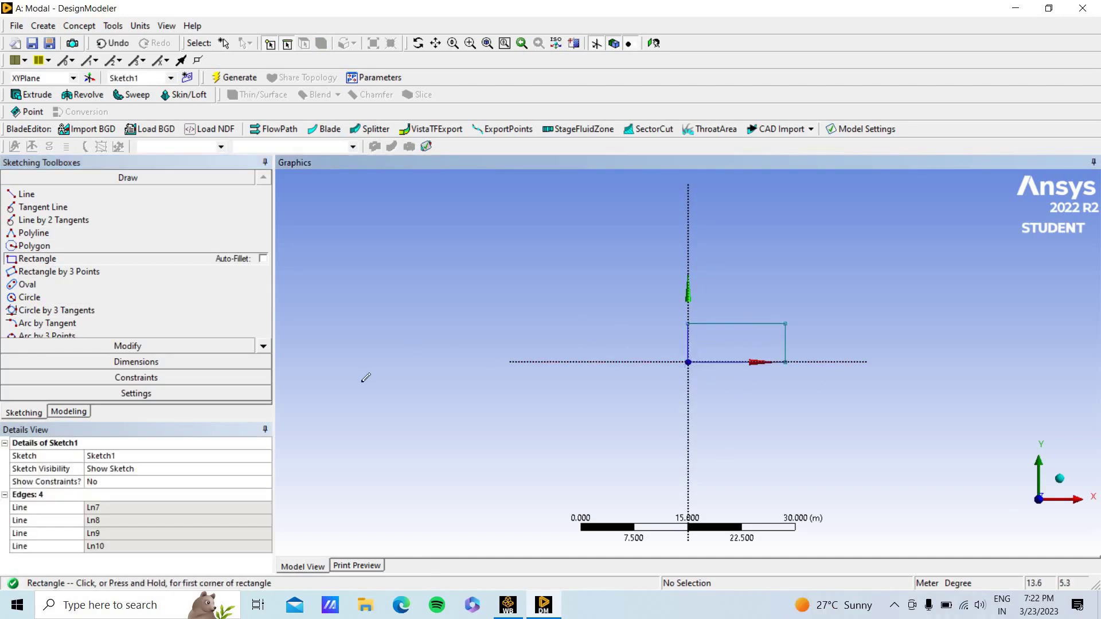
- Add general dimensions to the rectangle's upper horizontal edge and its vertical edge away from the origin
left_click(69, 412)
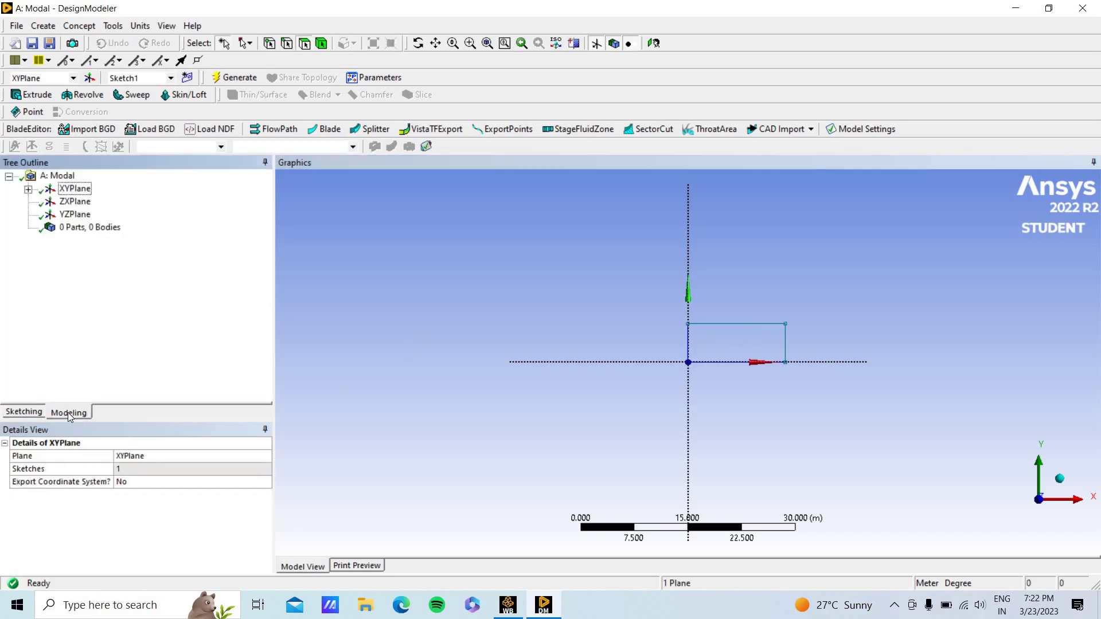
left_click(24, 412)
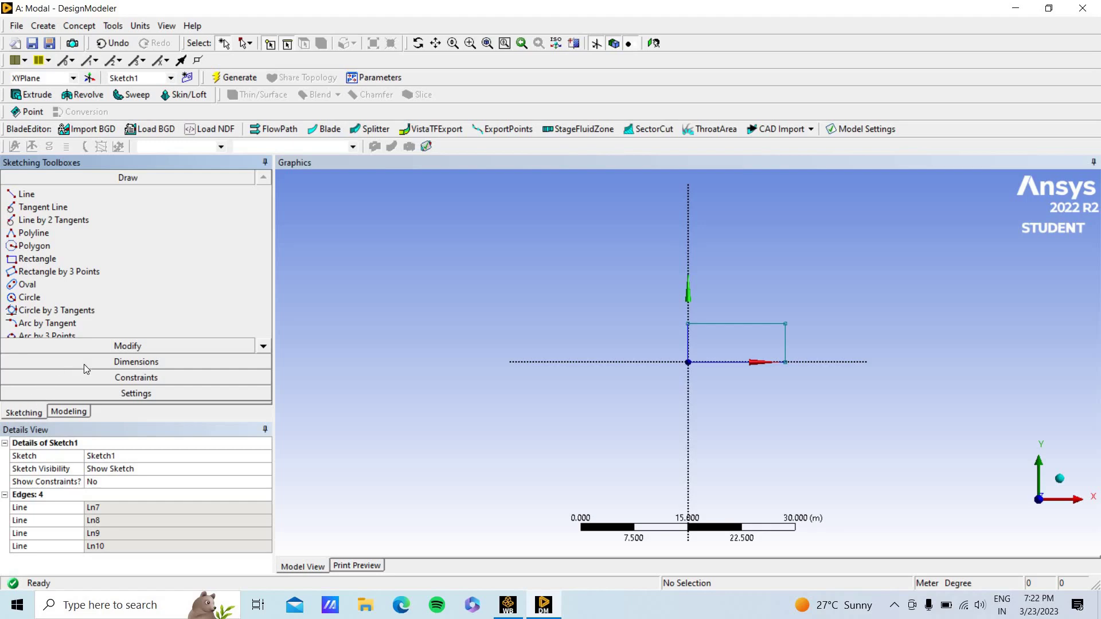
left_click(105, 364)
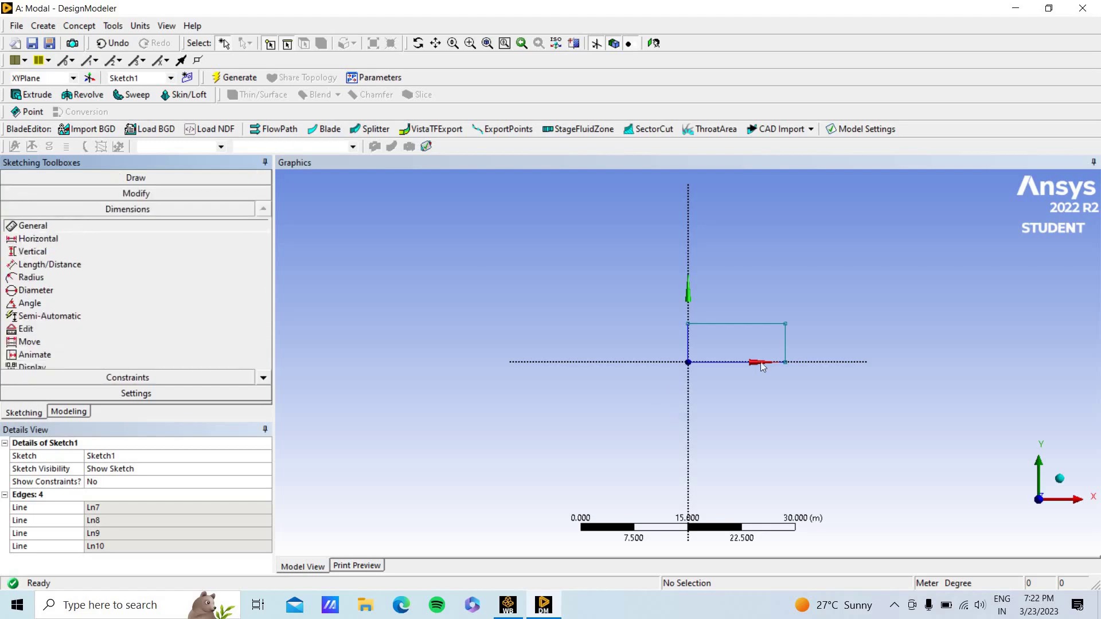
left_click(732, 324)
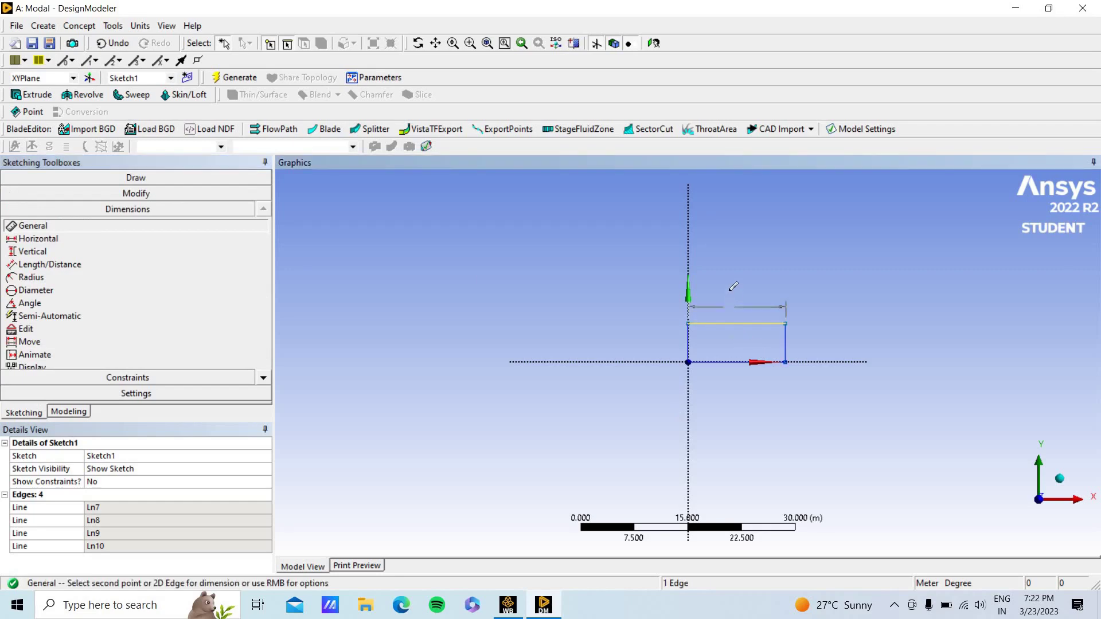
left_click(730, 293)
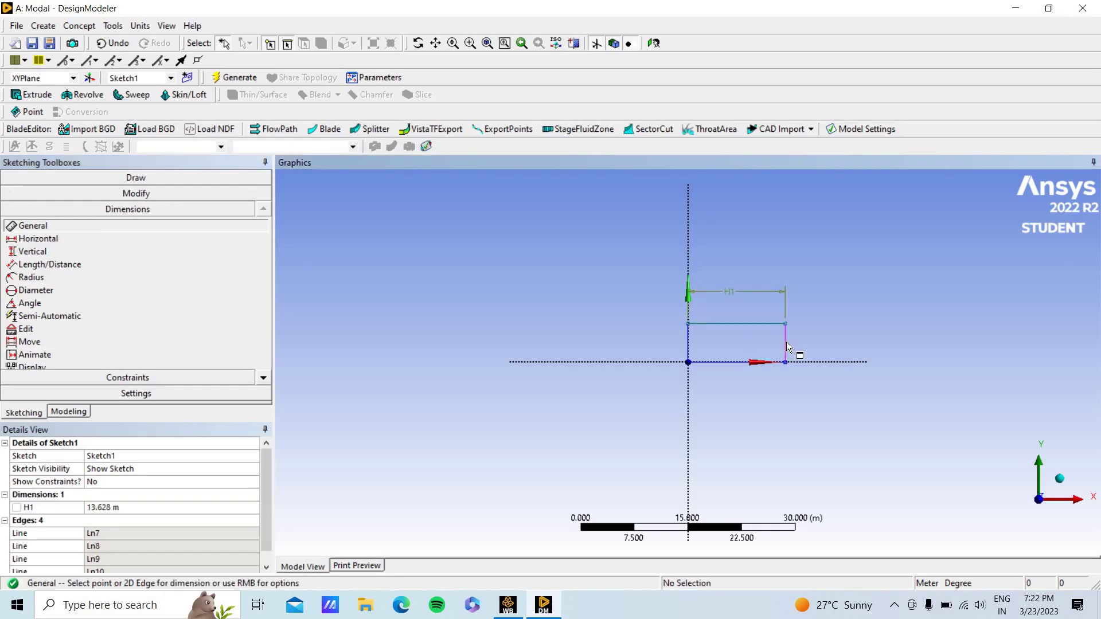
left_click(786, 346)
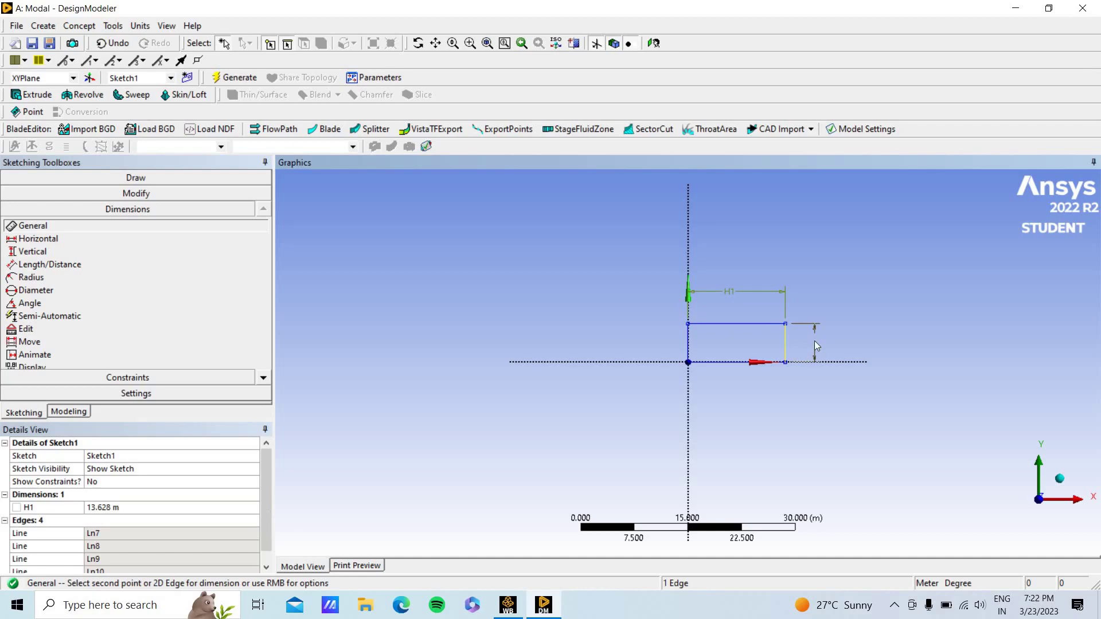
left_click(817, 346)
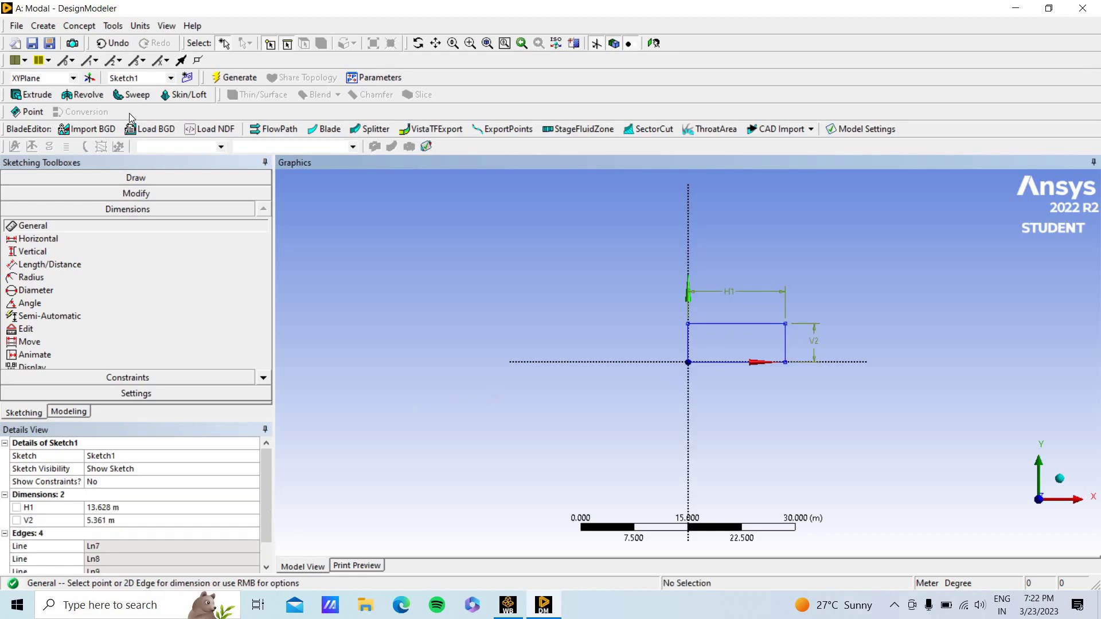
- Change the length unit to centimeters and set the rectangle's horizontal dimension H1 to 15 cm
left_click(140, 26)
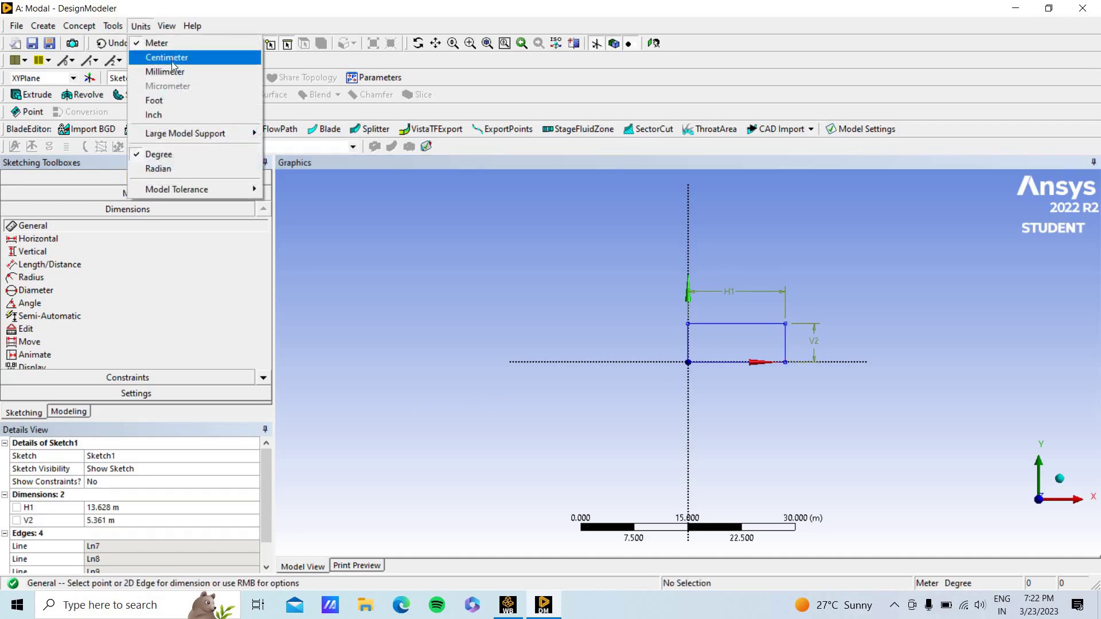
left_click(172, 61)
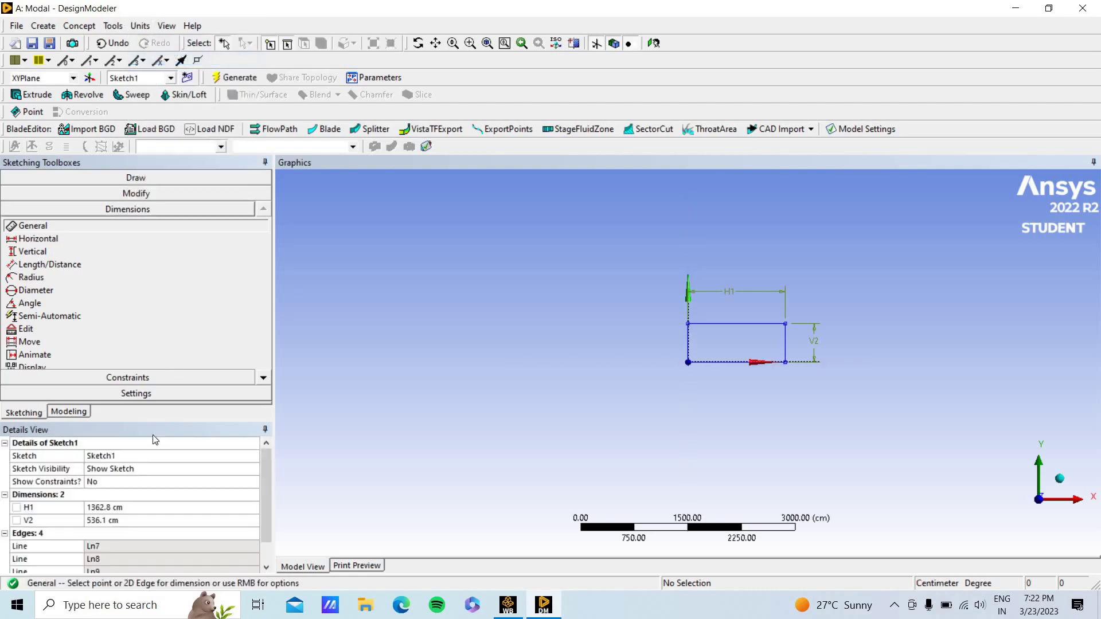
left_click(126, 507)
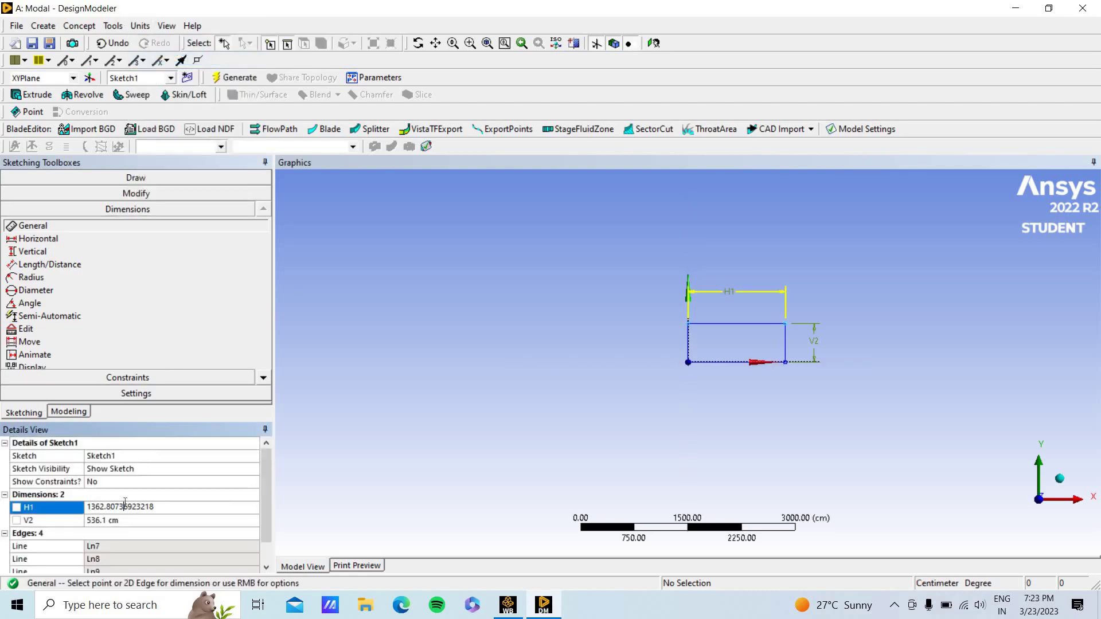
key("BackSpace")
key("BackSpace")
key("BackSpace")
key("BackSpace")
key("BackSpace")
key("BackSpace")
key("BackSpace")
key("BackSpace")
key("BackSpace")
key("End")
key("BackSpace")
key("BackSpace")
key("BackSpace")
key("BackSpace")
key("BackSpace")
key("BackSpace")
key("BackSpace")
type("15")
key("Return")
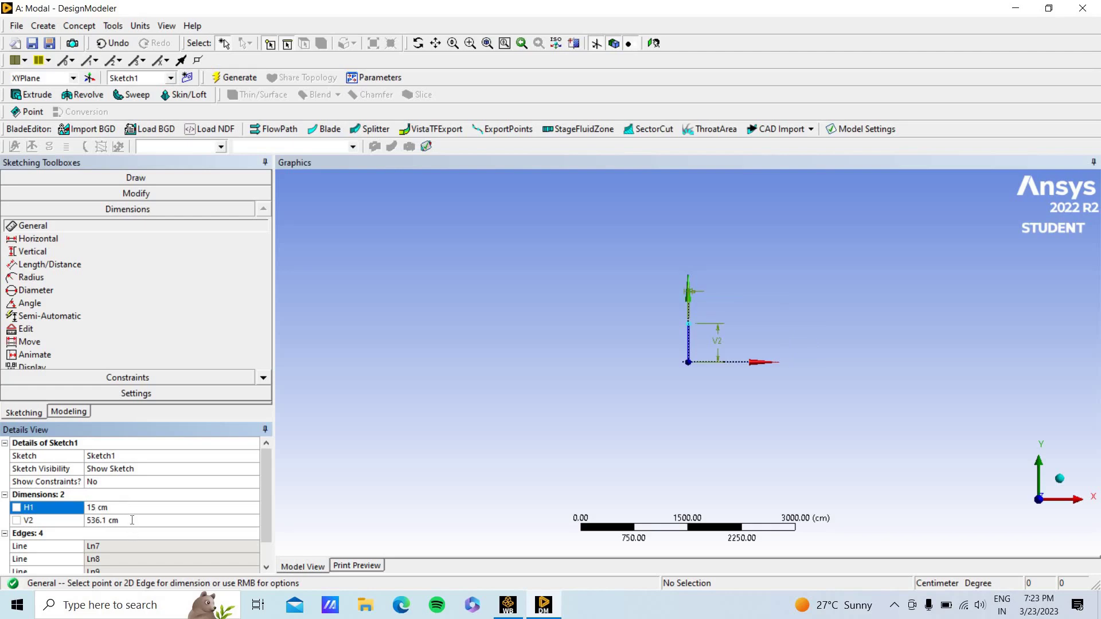
- Set the rectangle's vertical dimension V2 to 1 cm and return from sketching to modeling
left_click(132, 520)
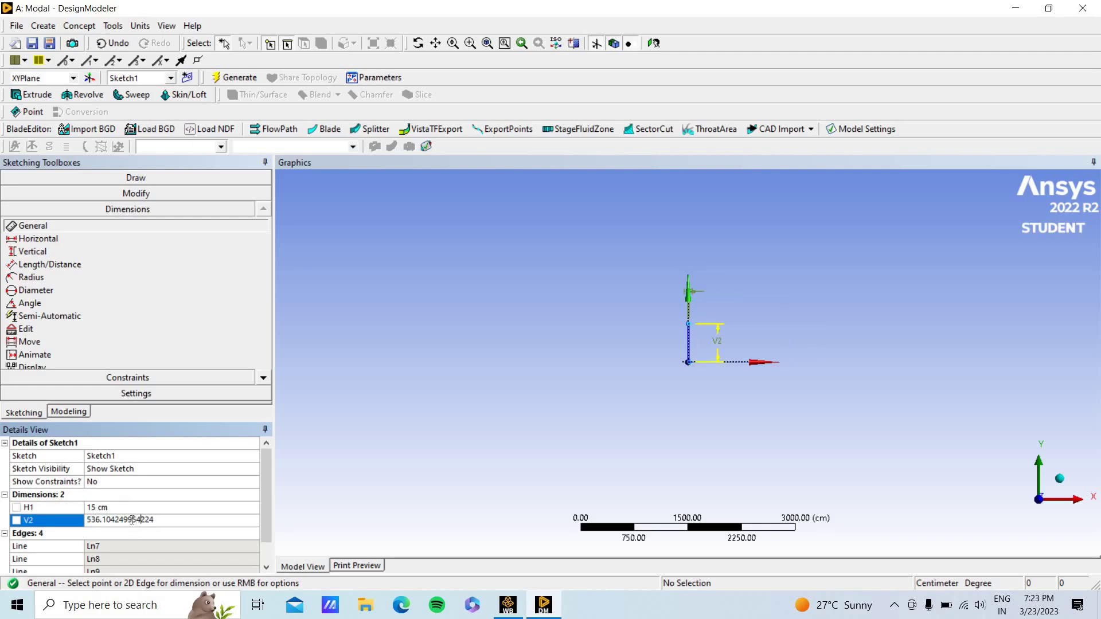
key("BackSpace")
key("BackSpace")
key("BackSpace")
key("BackSpace")
key("BackSpace")
key("BackSpace")
key("BackSpace")
key("BackSpace")
key("BackSpace")
key("BackSpace")
key("BackSpace")
key("BackSpace")
key("BackSpace")
key("BackSpace")
key("BackSpace")
key("BackSpace")
type("1")
key("Return")
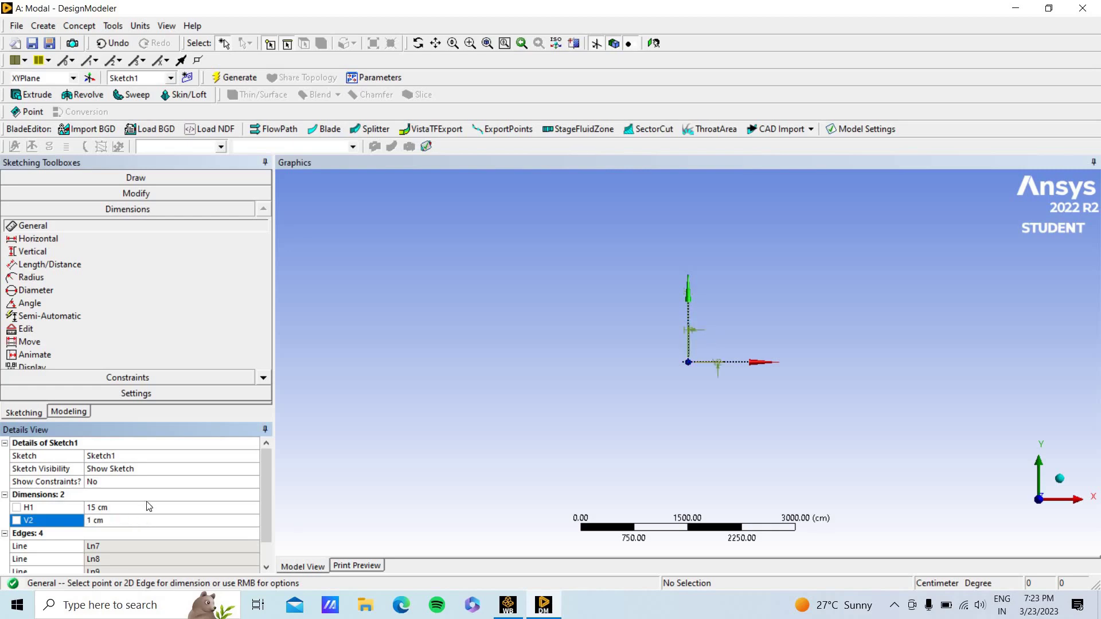
left_click(152, 469)
left_click(142, 456)
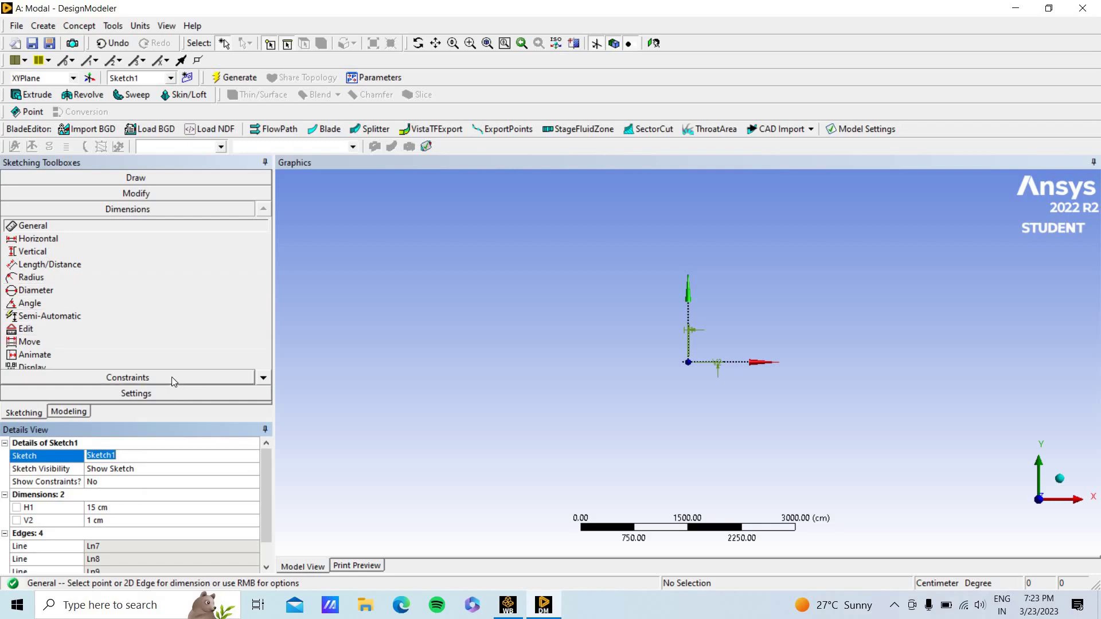
left_click(89, 411)
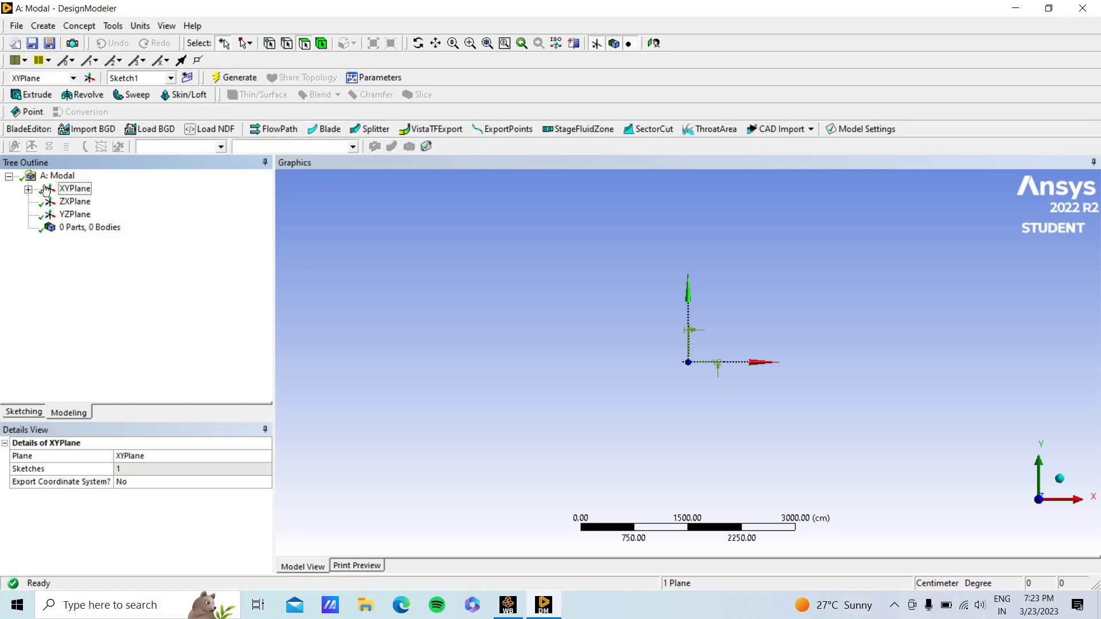
- Set up an extrusion of Sketch1 under the XYPlane with a fixed depth of 3 cm
left_click(29, 189)
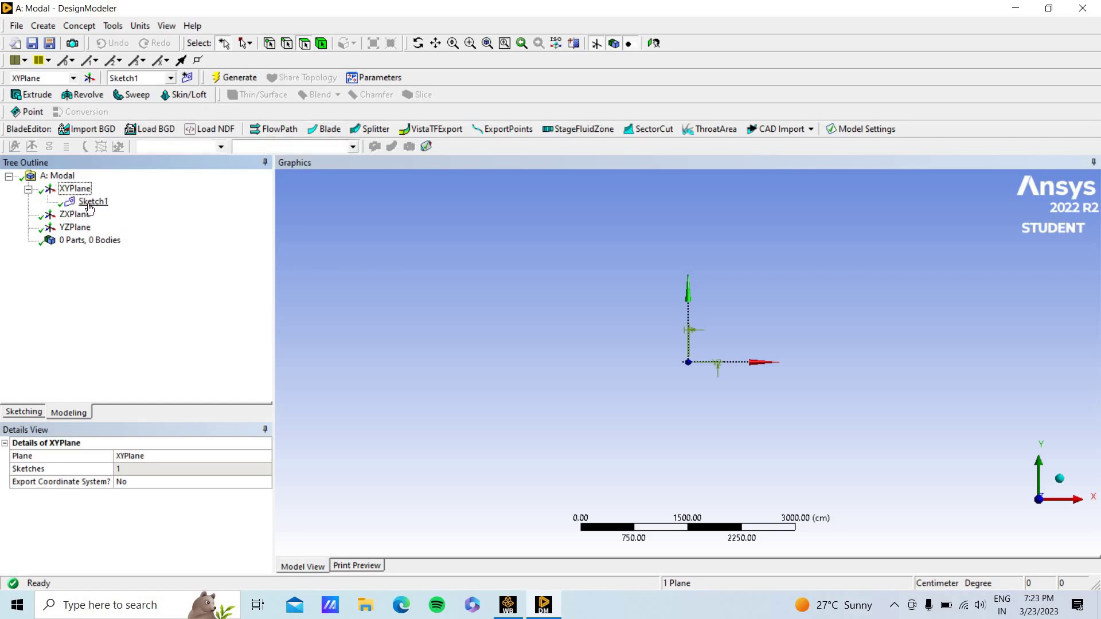
left_click(91, 202)
left_click(38, 95)
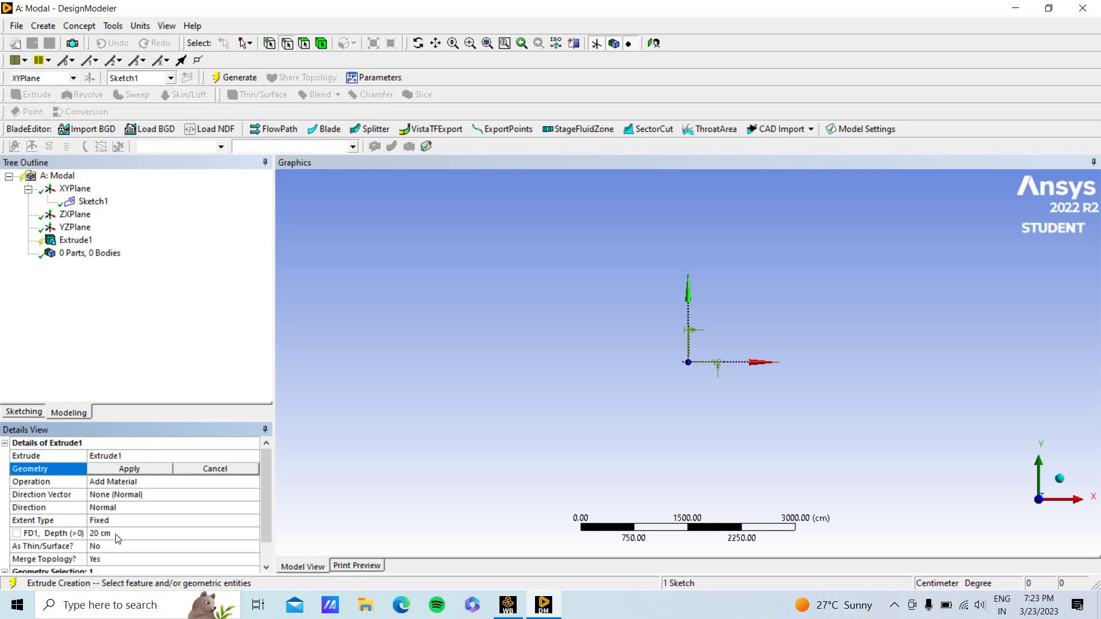
left_click(116, 534)
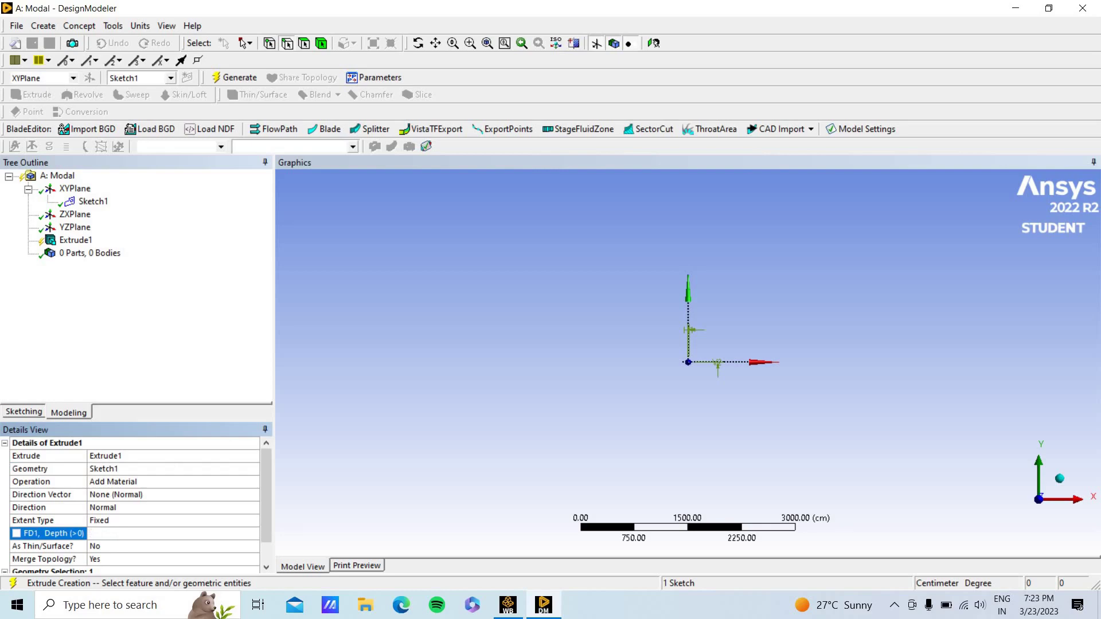
type("3")
key("Return")
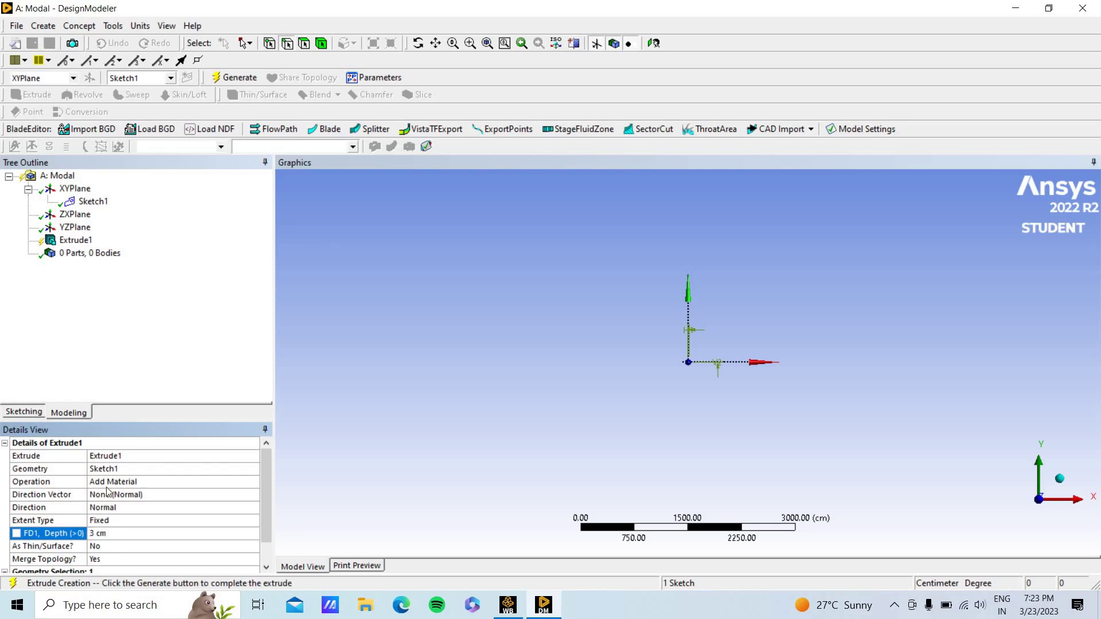
- Confirm Sketch1 as the extrusion's geometry and generate the solid bar
left_click(126, 455)
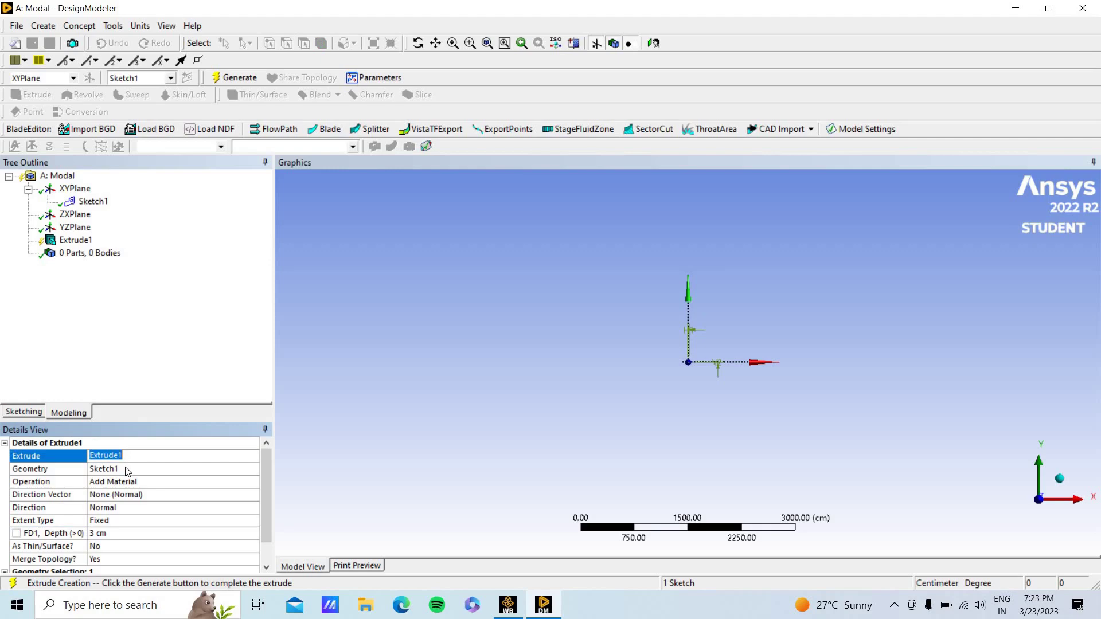
left_click(136, 469)
left_click(164, 470)
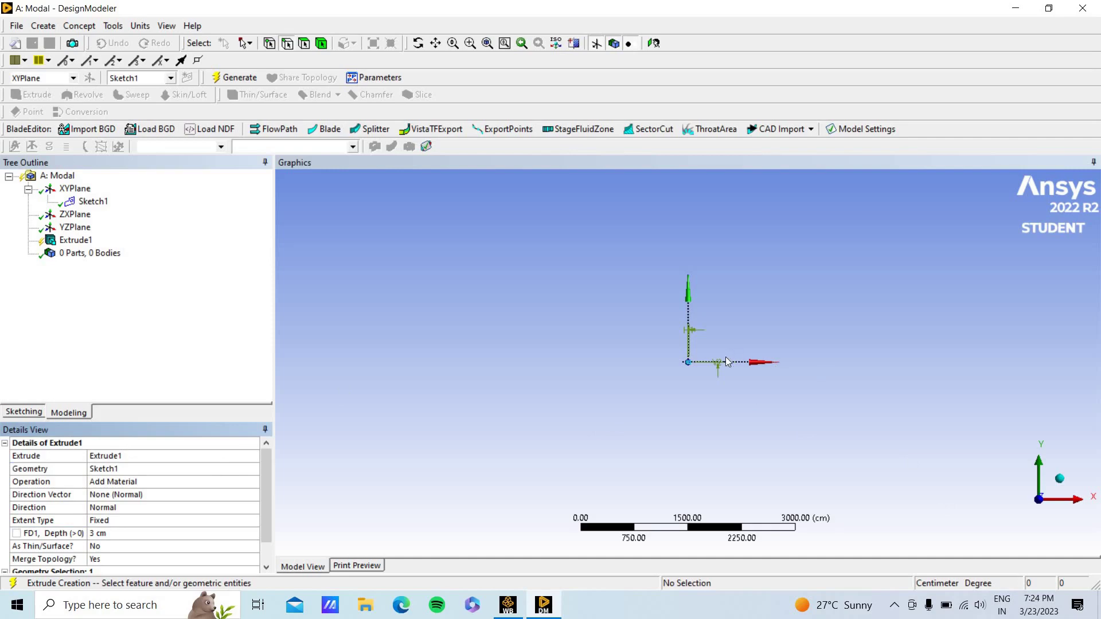
scroll(726, 360, "up", 5)
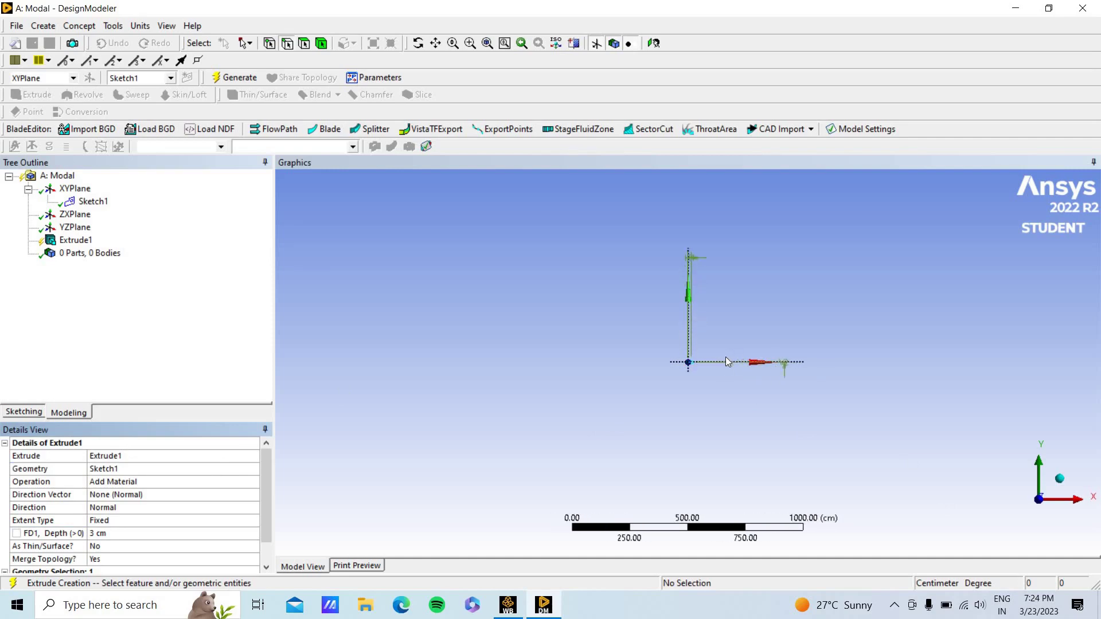
scroll(726, 361, "up", 4)
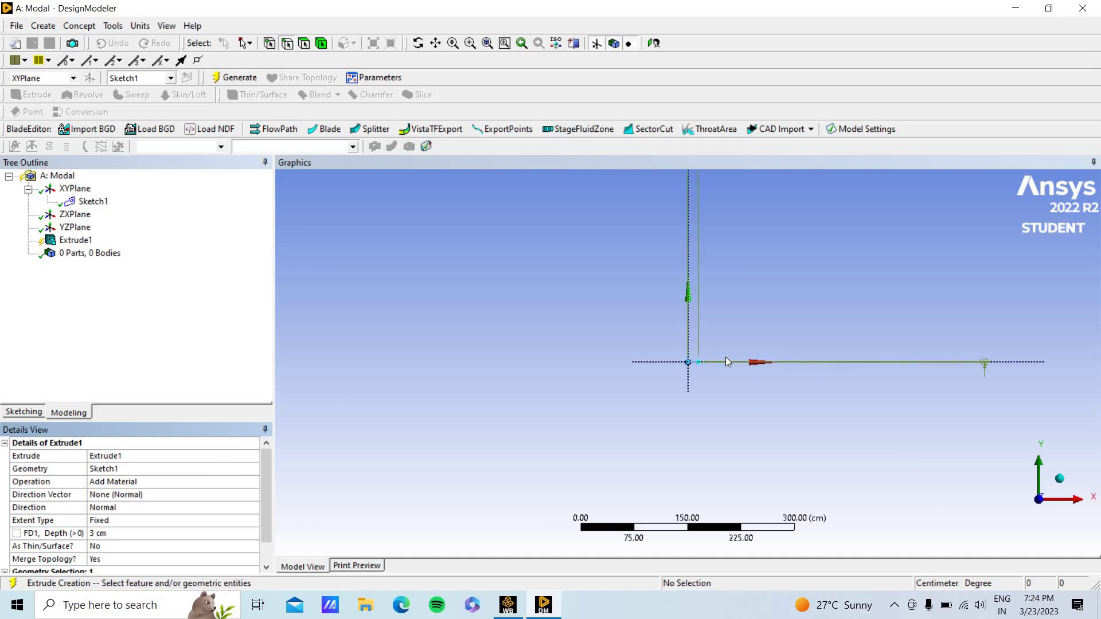
scroll(726, 361, "up", 10)
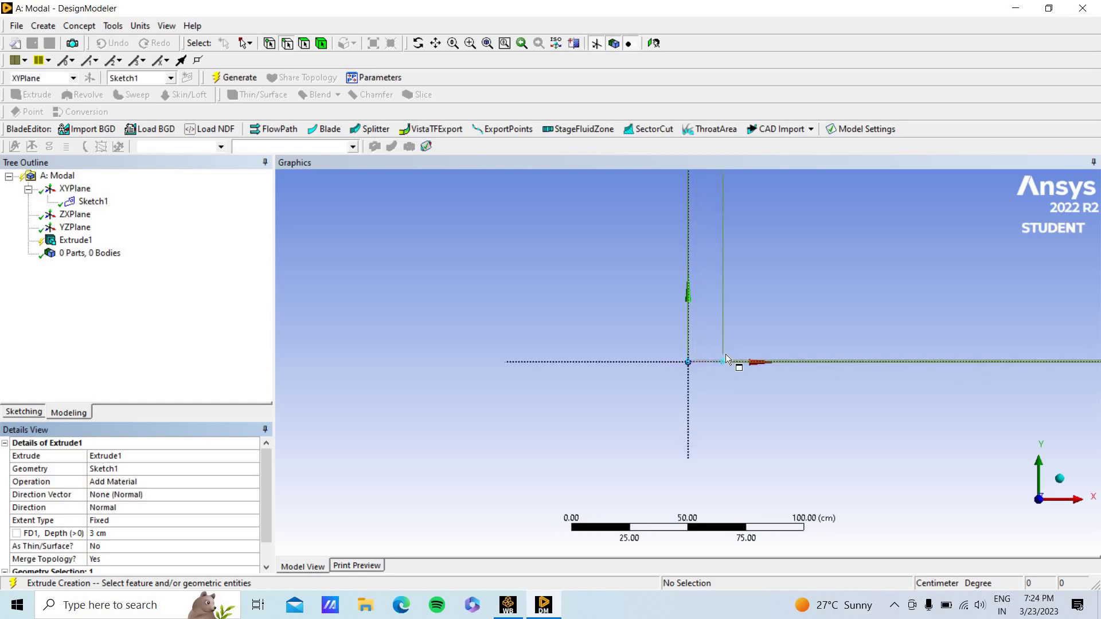
middle_click_drag(787, 394, 755, 422)
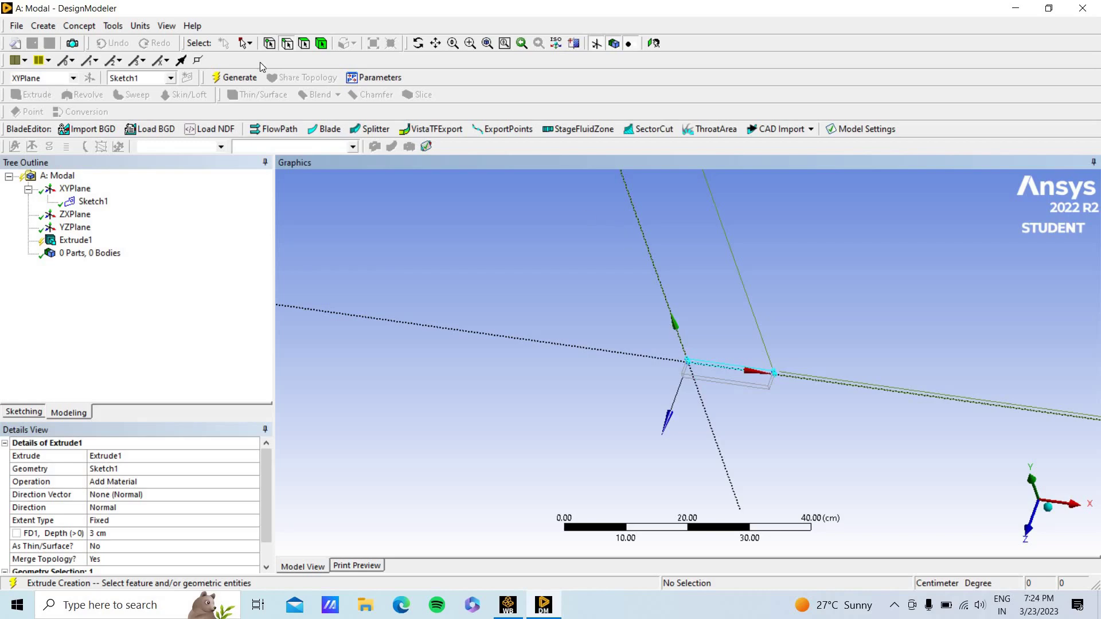
left_click(239, 79)
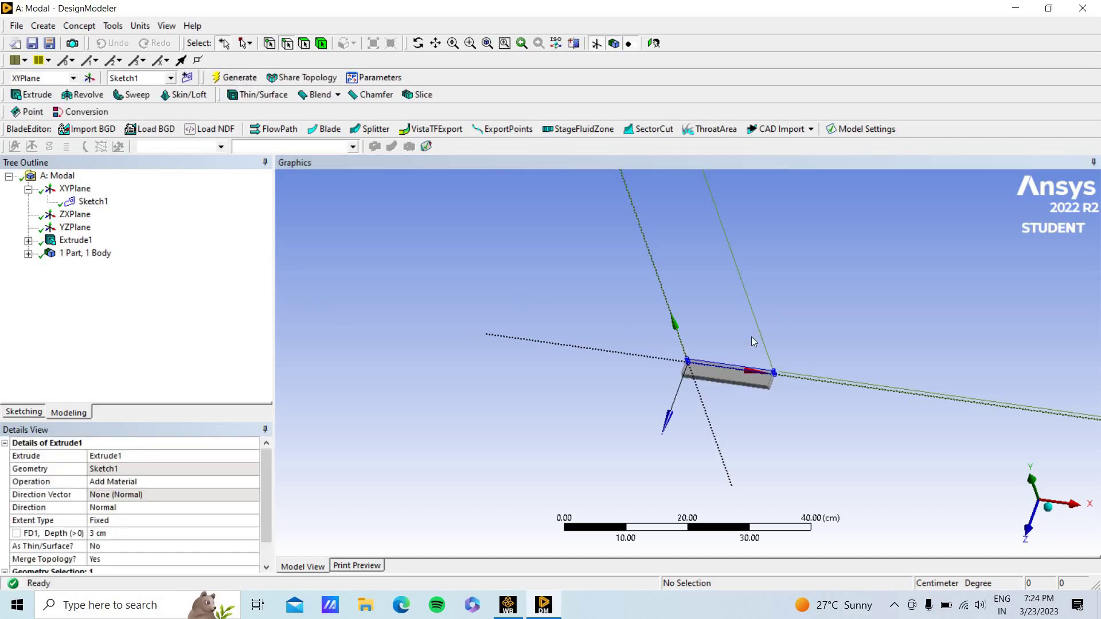
scroll(779, 435, "up", 3)
middle_click_drag(777, 359, 903, 399)
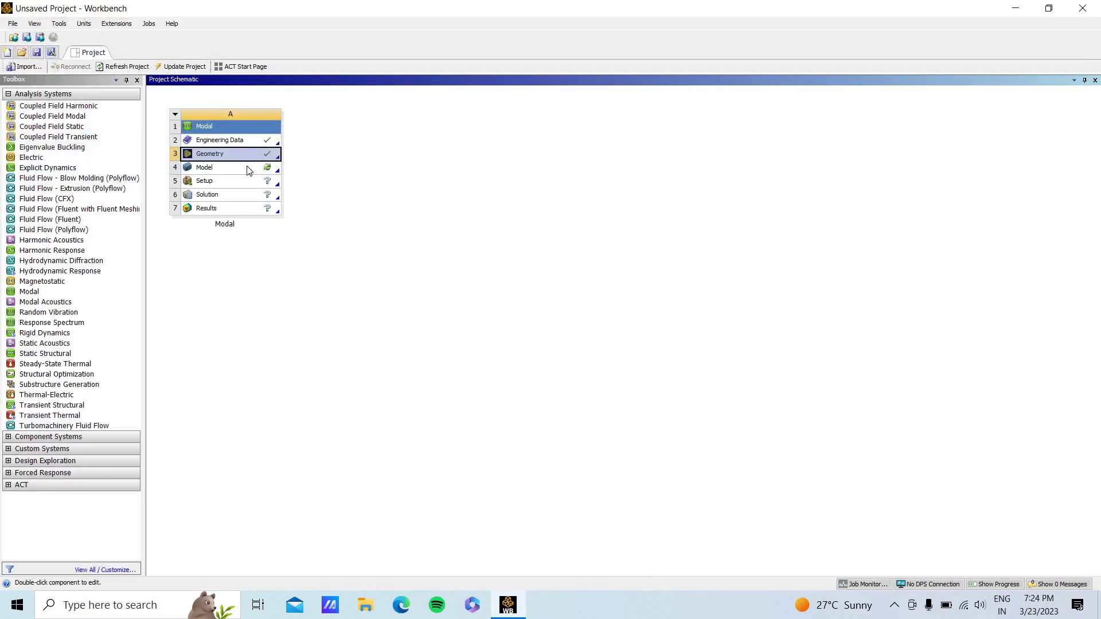
- Switch to Ansys Mechanical by opening the modal system's Model, maximize its window, and add a sizing control to the mesh
double_click(249, 170)
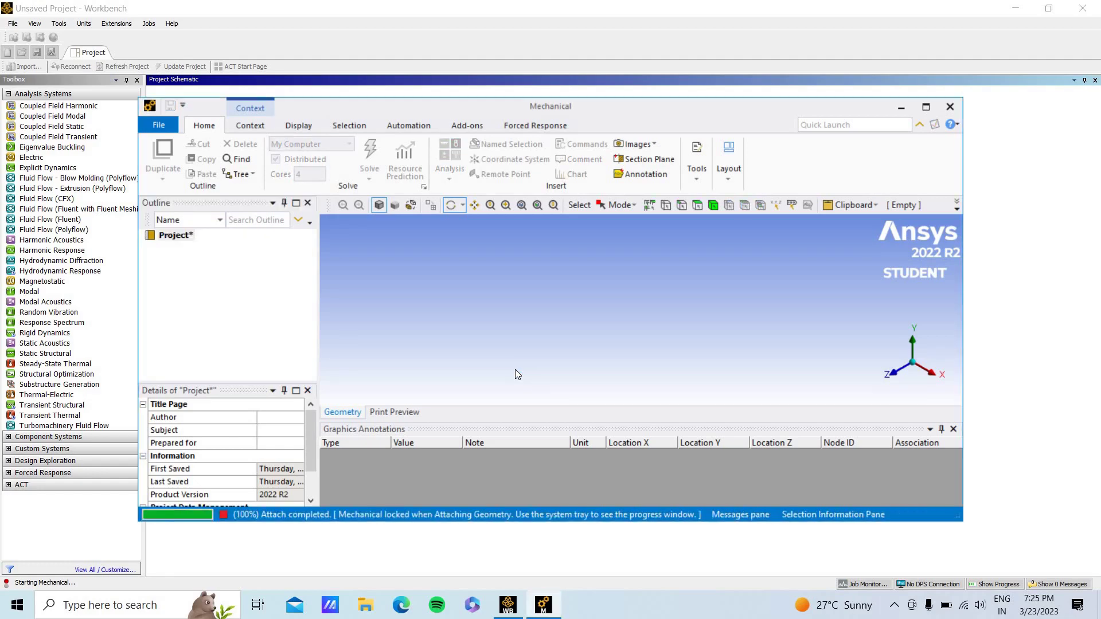
left_click(926, 107)
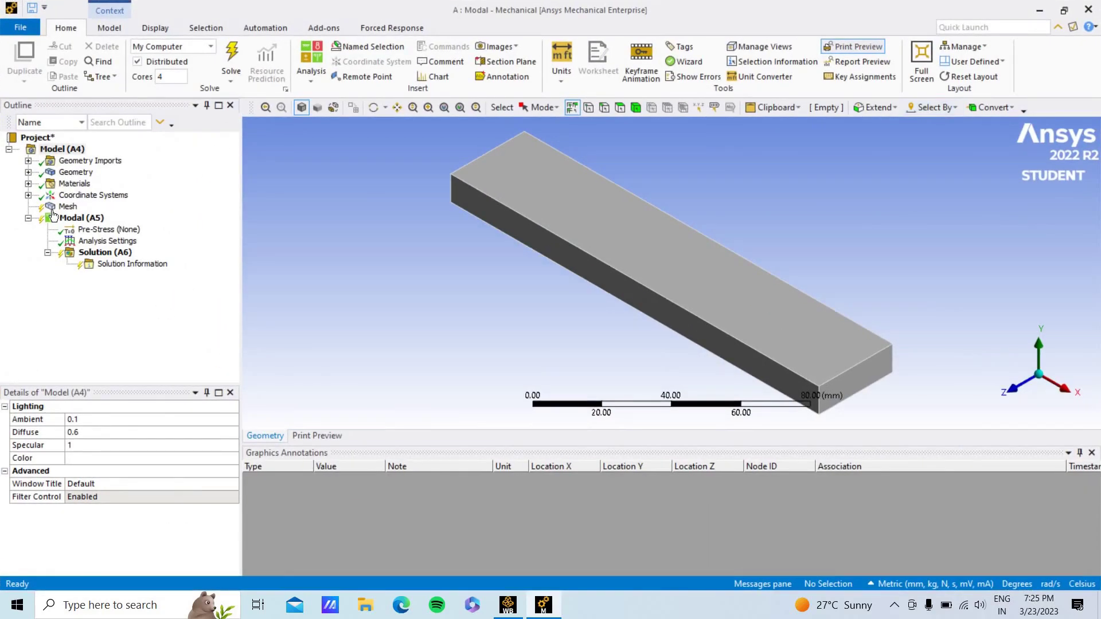
right_click(66, 207)
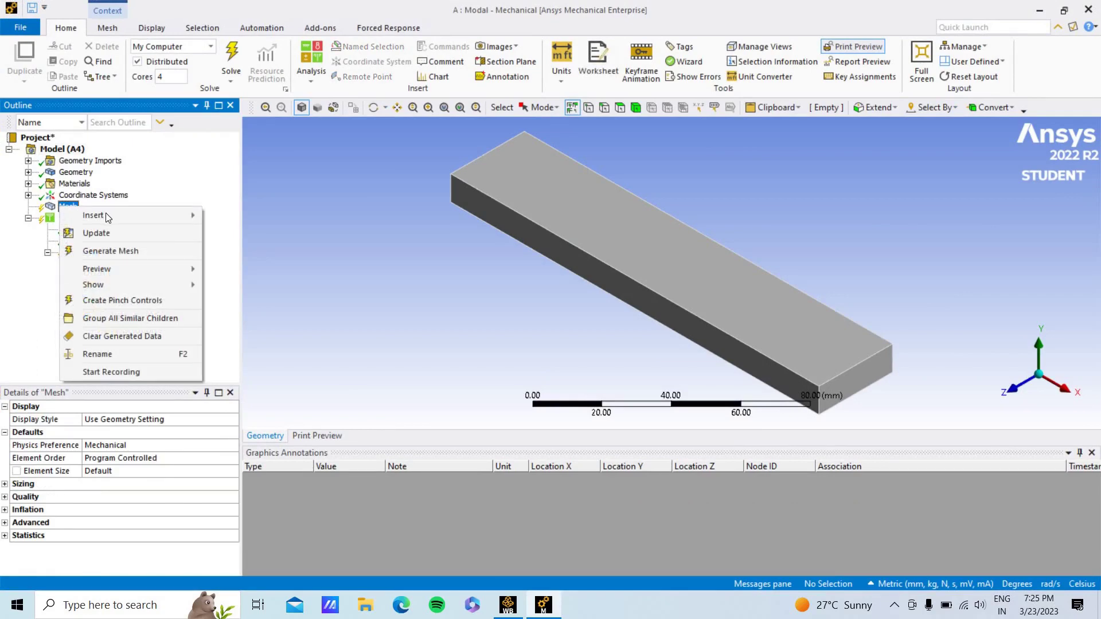
mouse_move(175, 217)
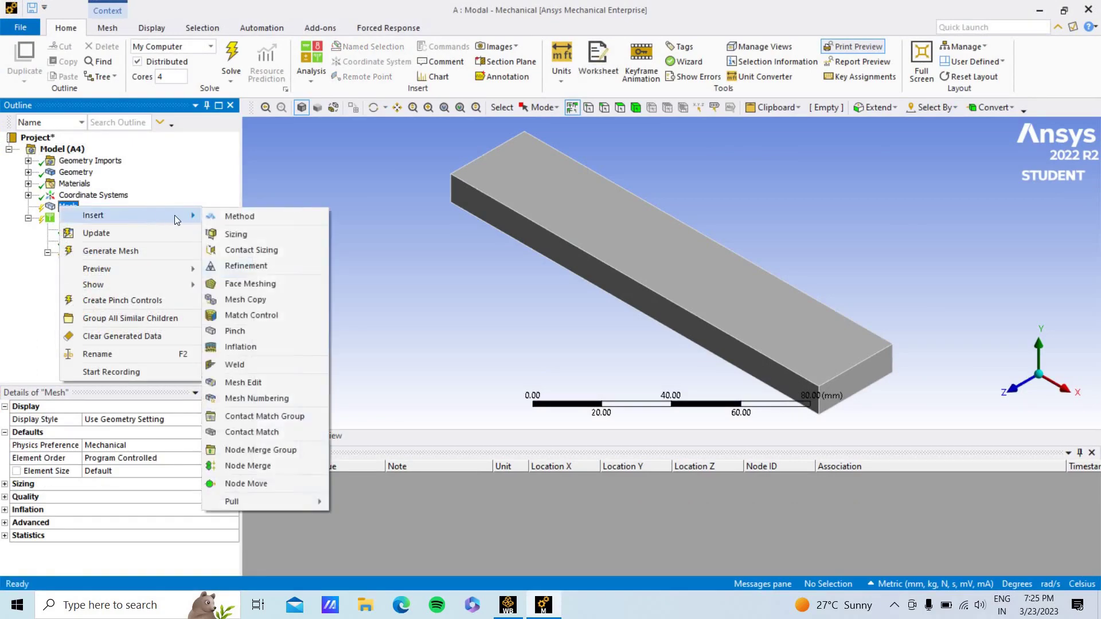
left_click(228, 235)
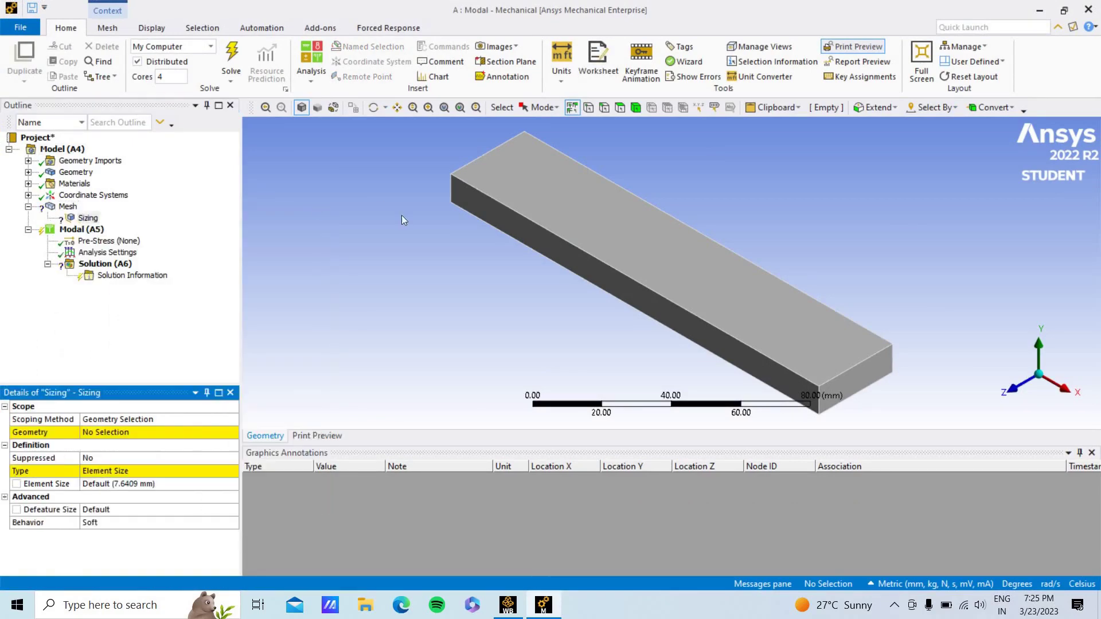
- Scope the mesh sizing to the whole bar body with a 5 mm element size and generate the mesh
left_click(634, 108)
left_click(594, 232)
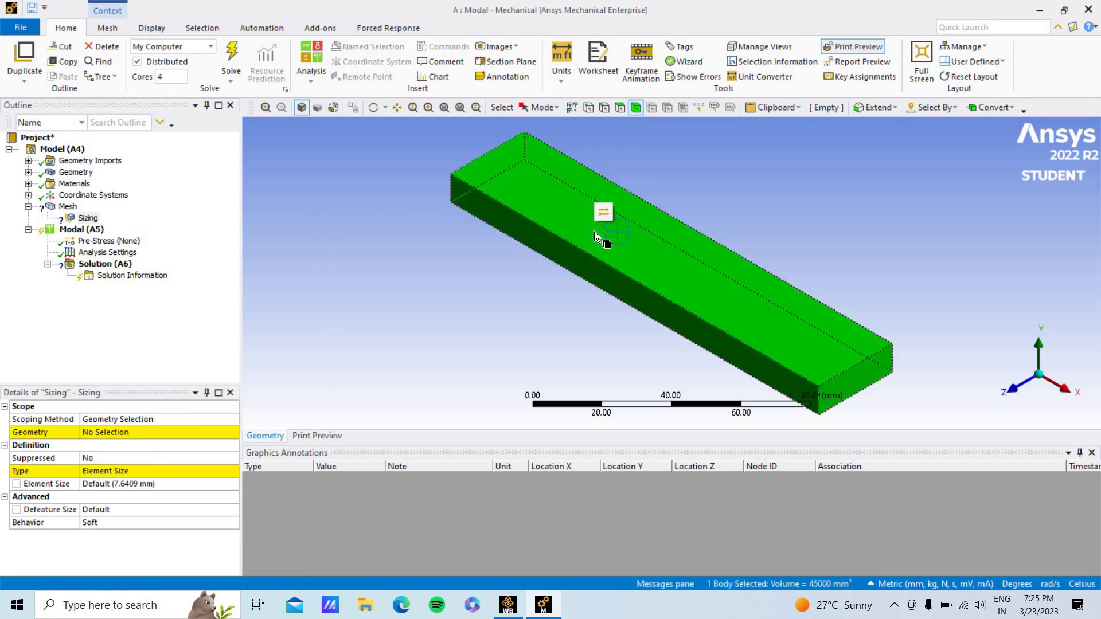
left_click(163, 483)
type("0")
key("BackSpace")
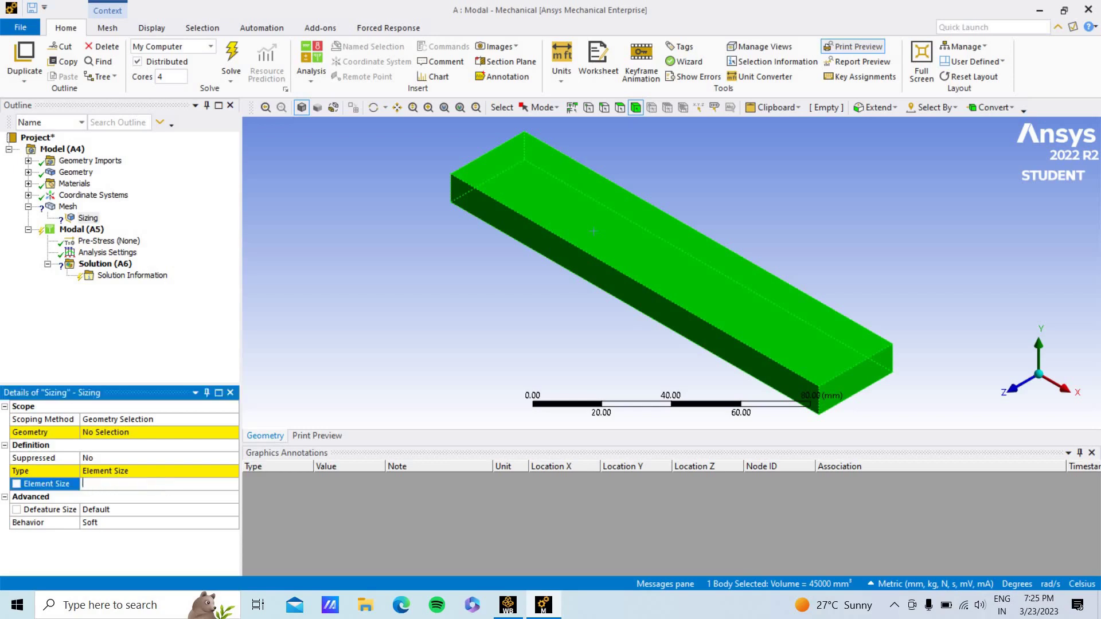
type("5")
key("Return")
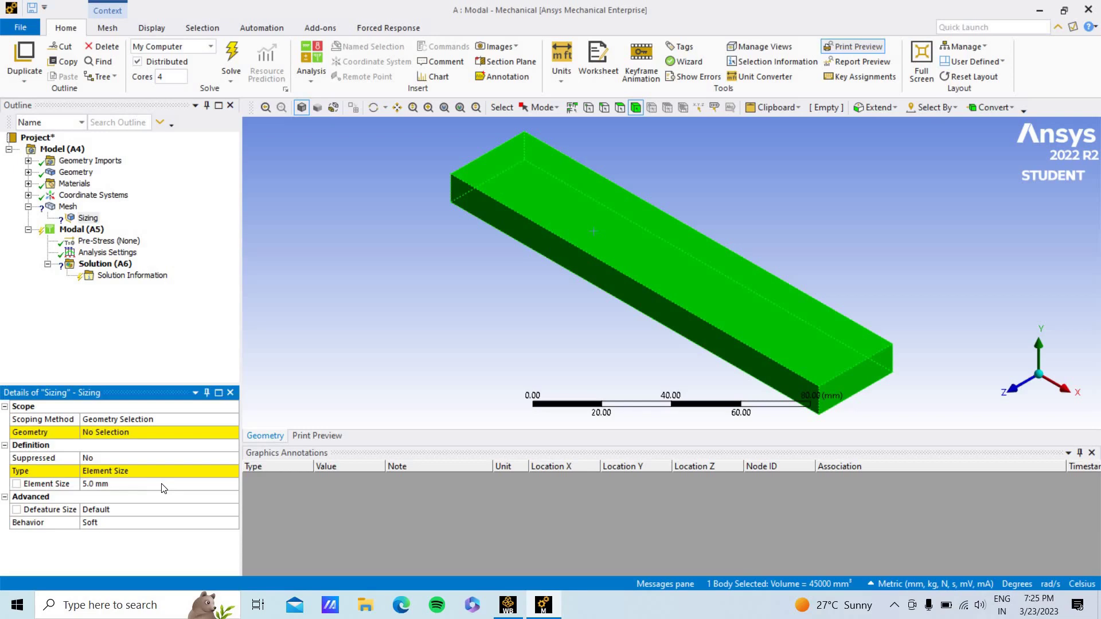
left_click(137, 432)
left_click(133, 433)
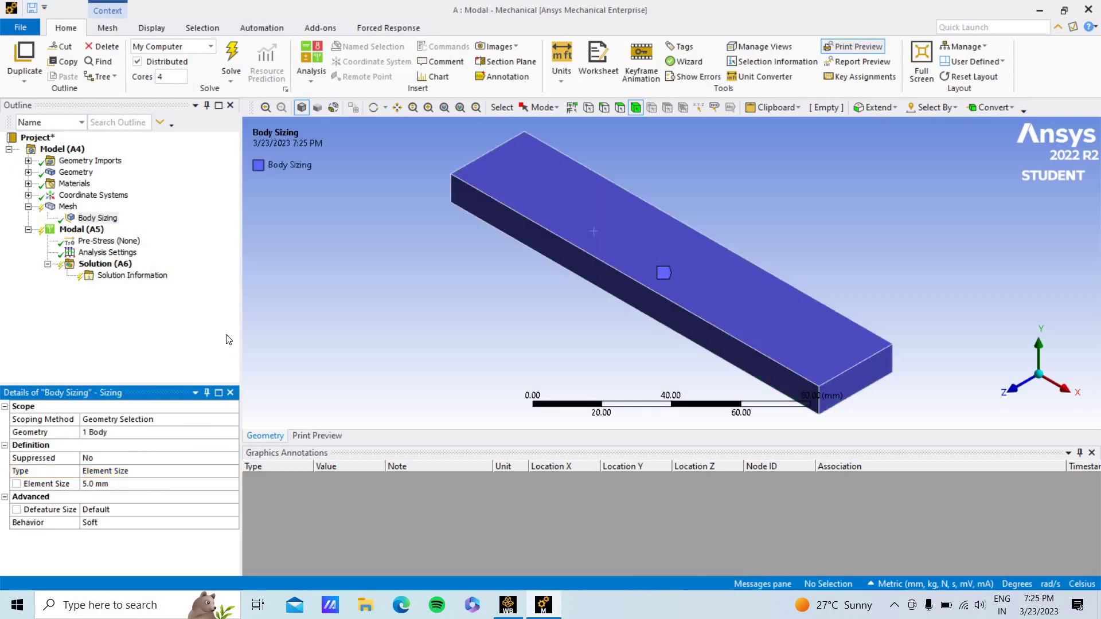
right_click(61, 207)
left_click(104, 255)
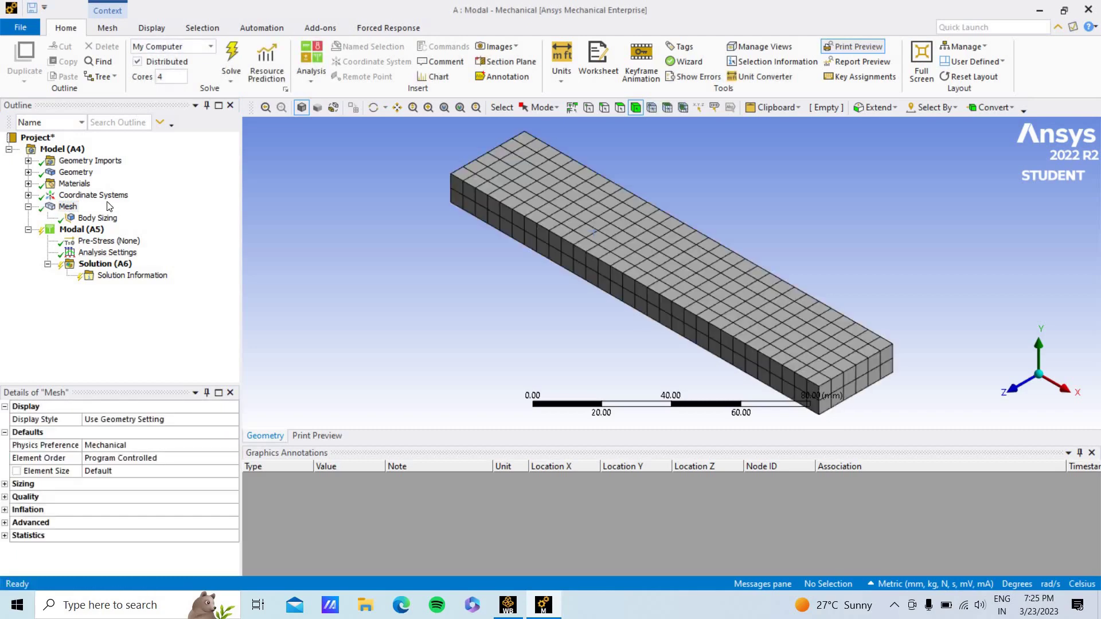
- Add a fixed support to the modal analysis on the lower short edge of the bar's end face away from the origin
right_click(88, 231)
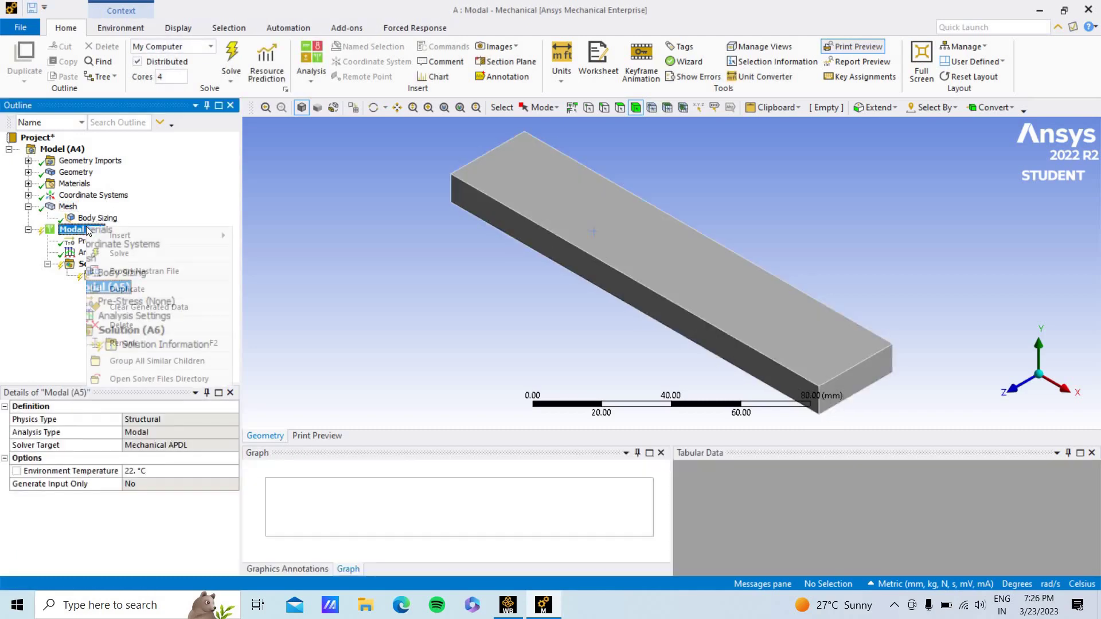
mouse_move(212, 225)
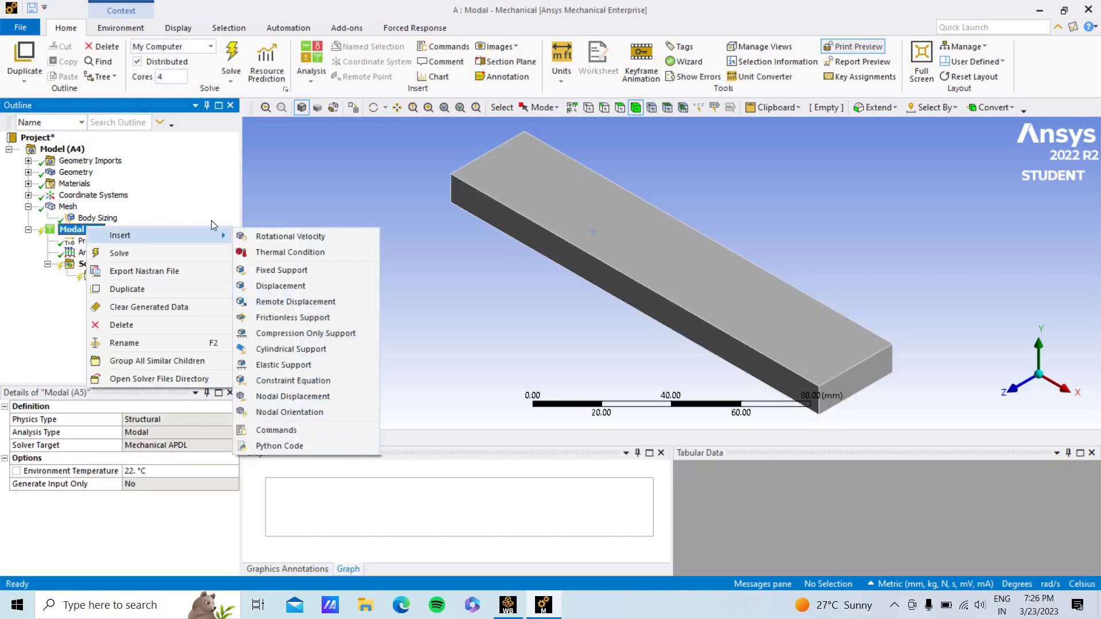
left_click(294, 278)
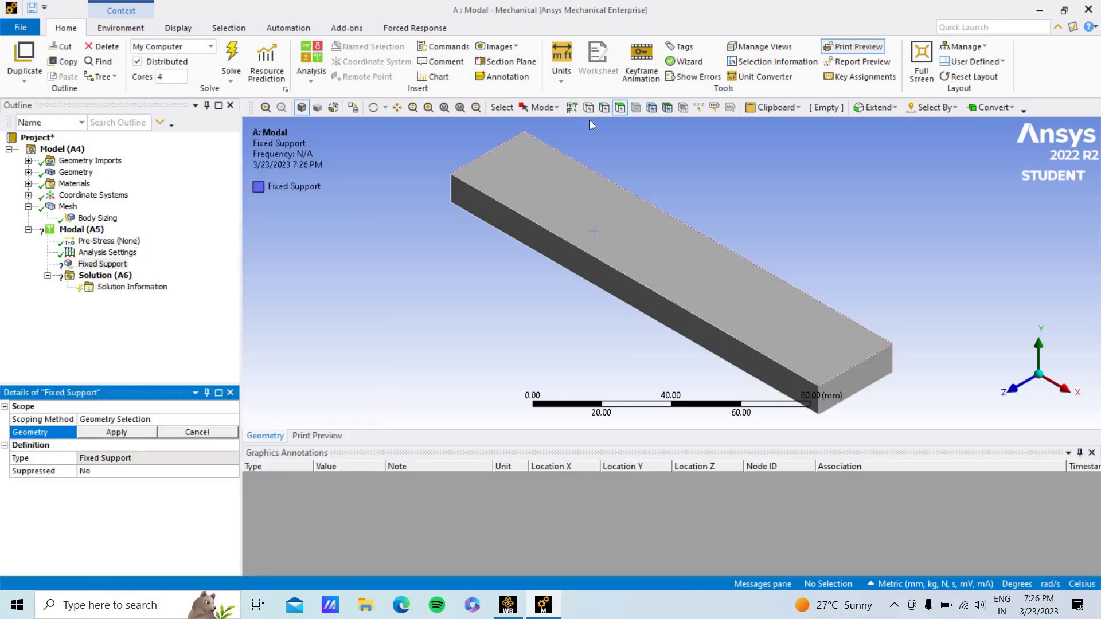
left_click(609, 108)
left_click(862, 391)
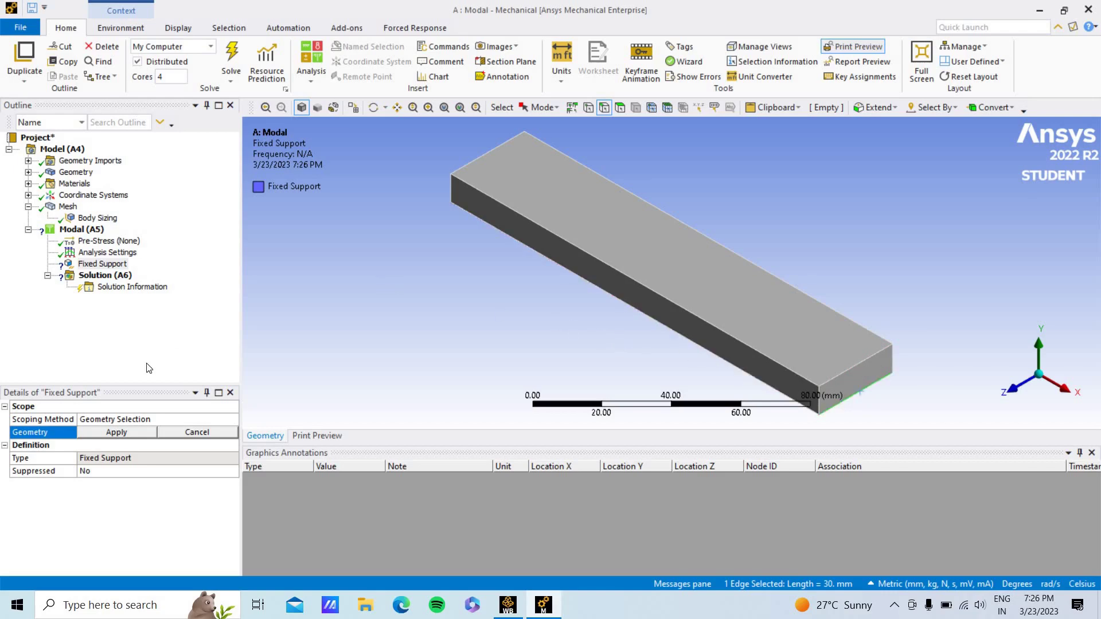
left_click(116, 432)
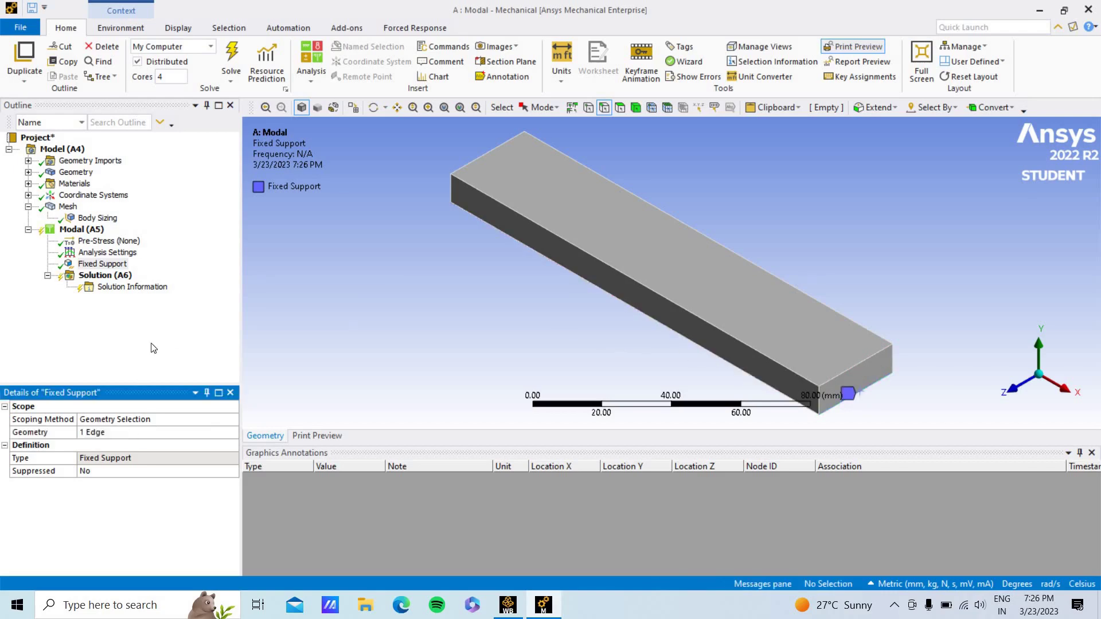
- Add a displacement support on the lower short edge at the bar's origin end, with Y and Z components set to 0 mm
right_click(78, 228)
mouse_move(127, 237)
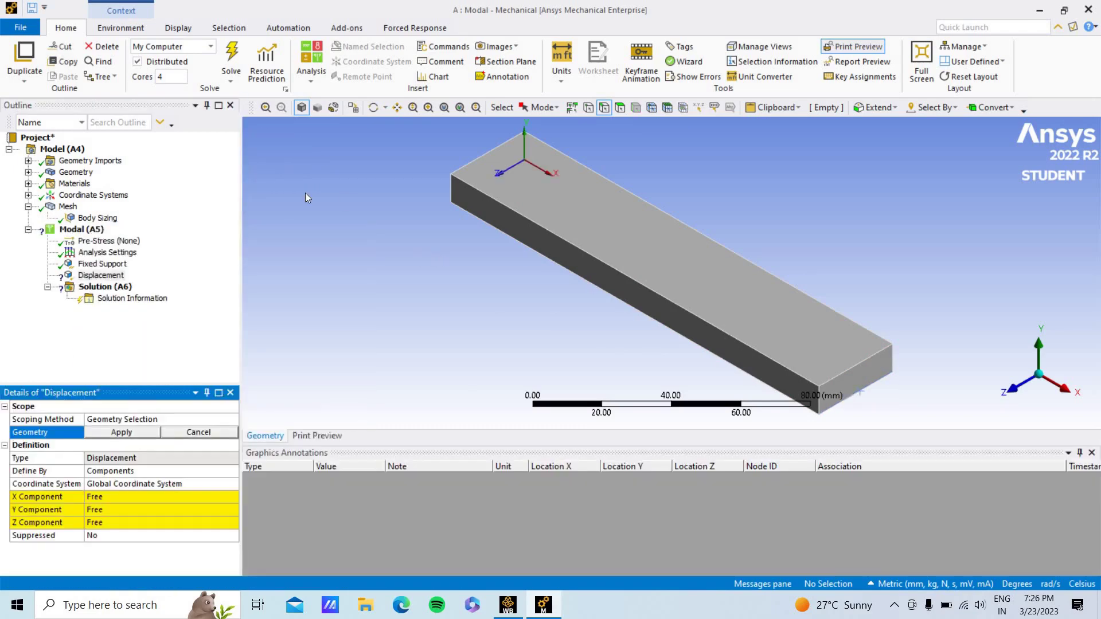
middle_click_drag(322, 198, 532, 252)
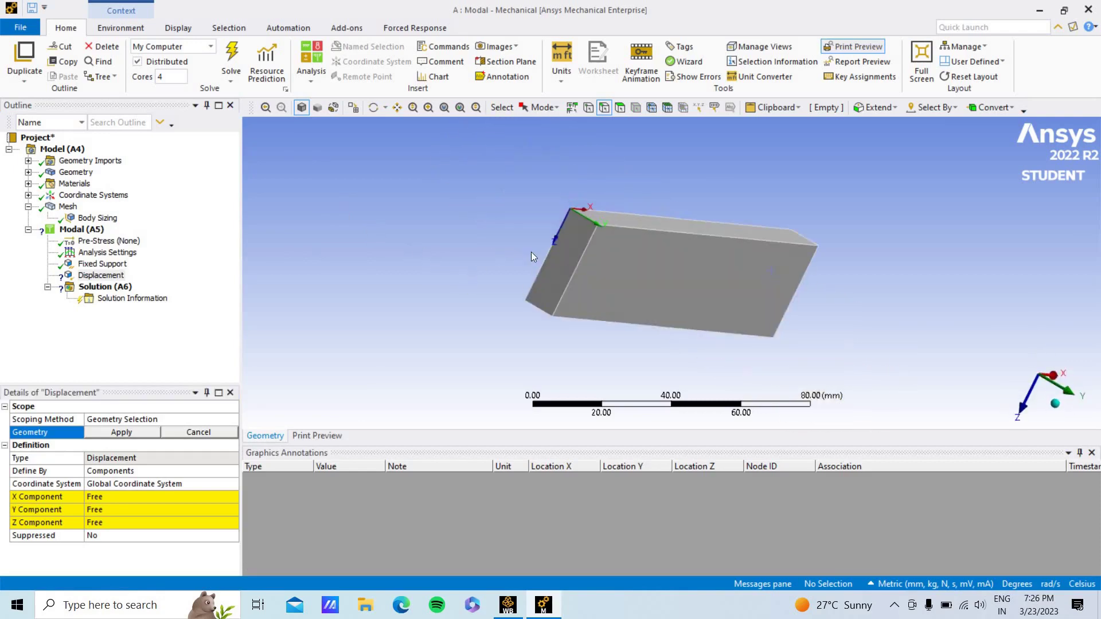
left_click(542, 280)
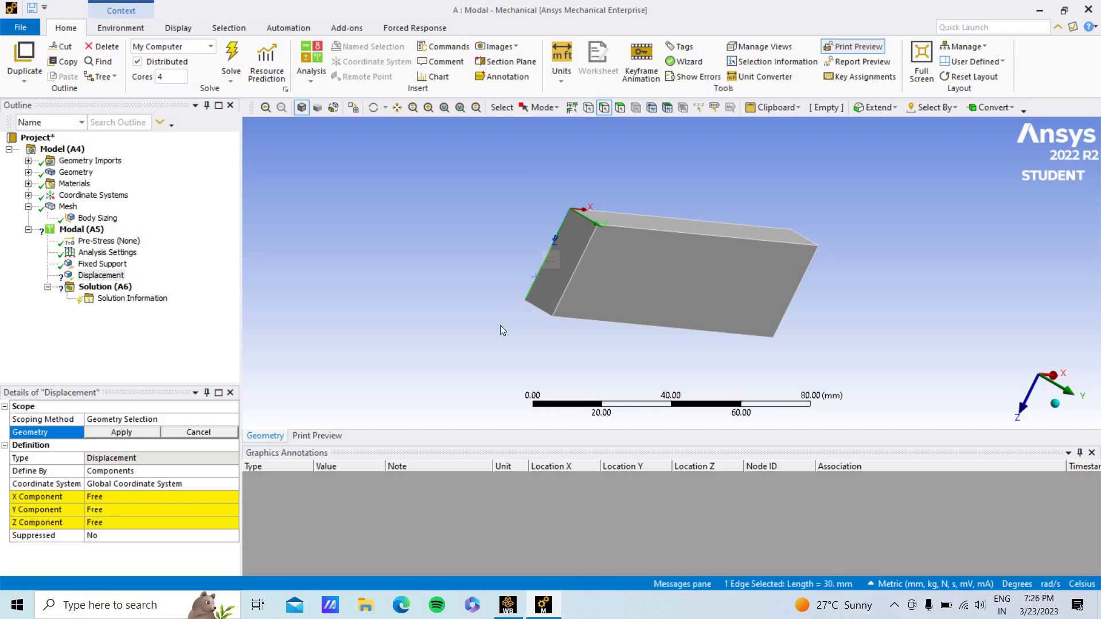
left_click(132, 510)
type("0")
key("Return")
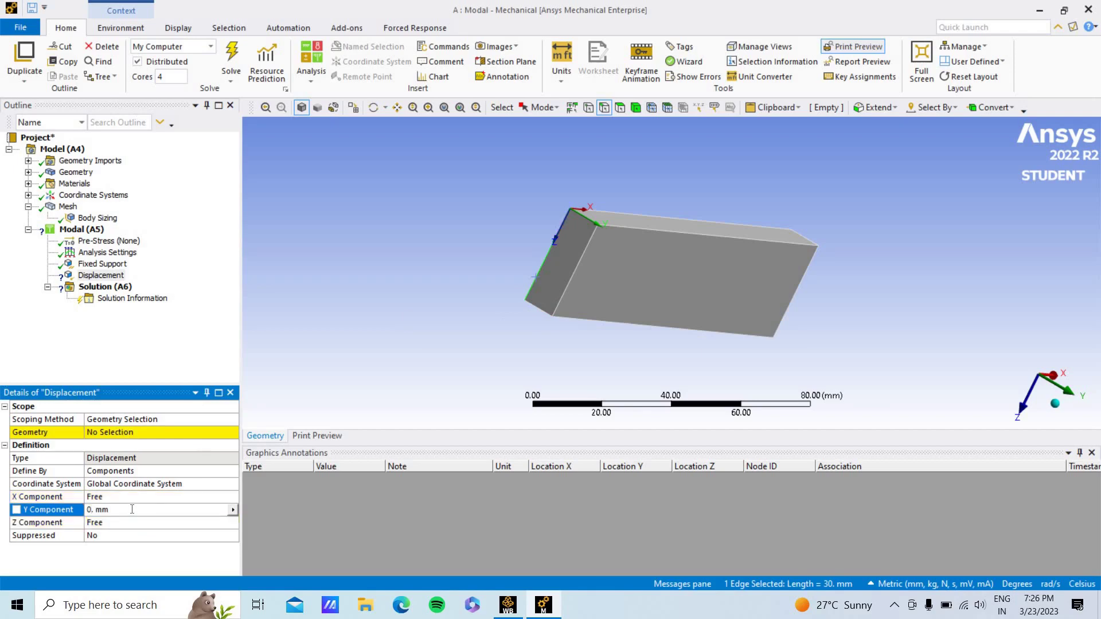
left_click(123, 525)
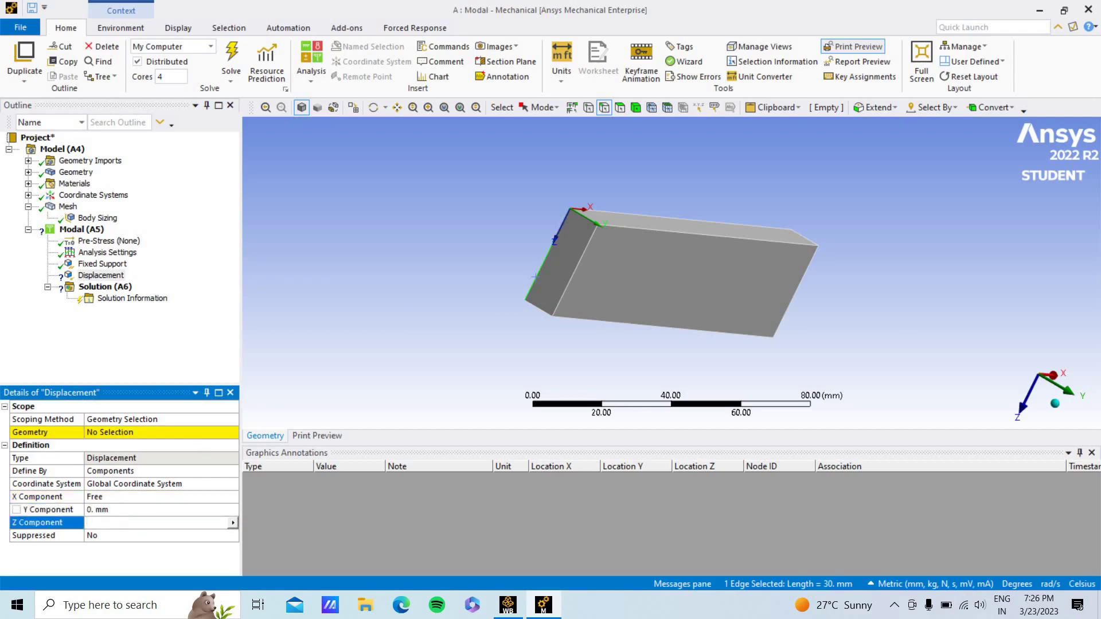
type("0")
key("Return")
left_click(141, 435)
left_click(127, 432)
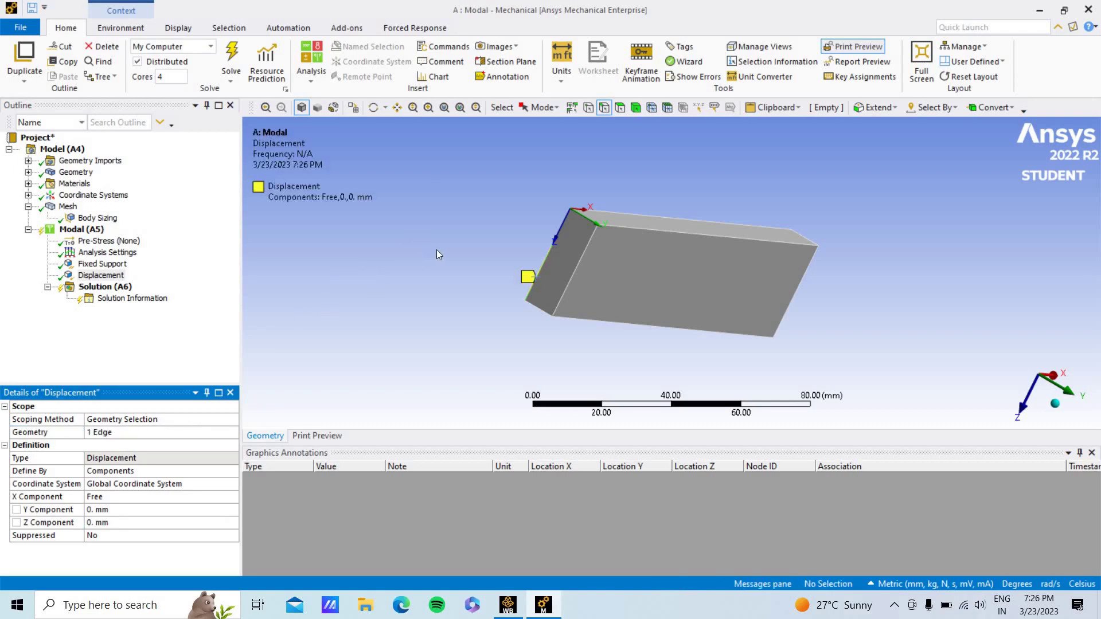
- Inspect the fixed support's location and details on the bar
middle_click_drag(437, 250, 486, 230)
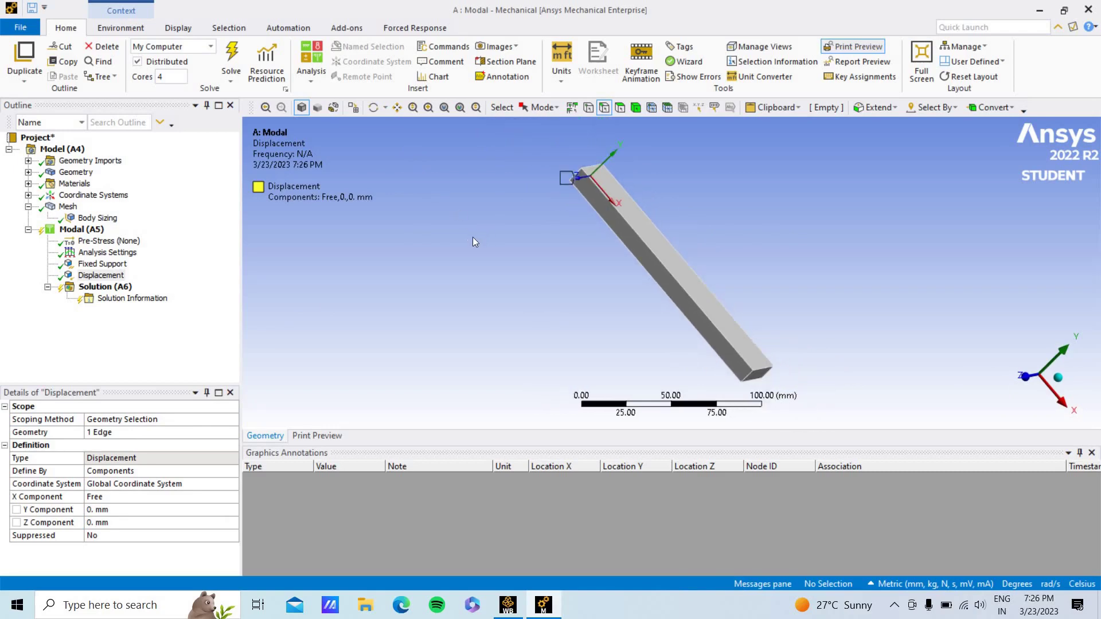
left_click(115, 265)
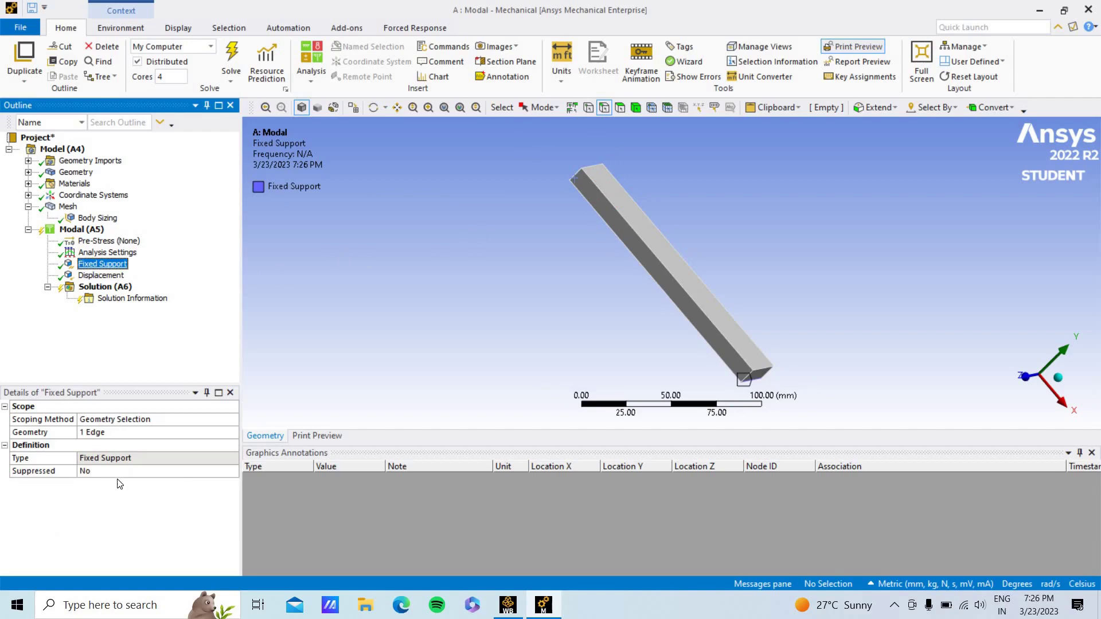
left_click(134, 419)
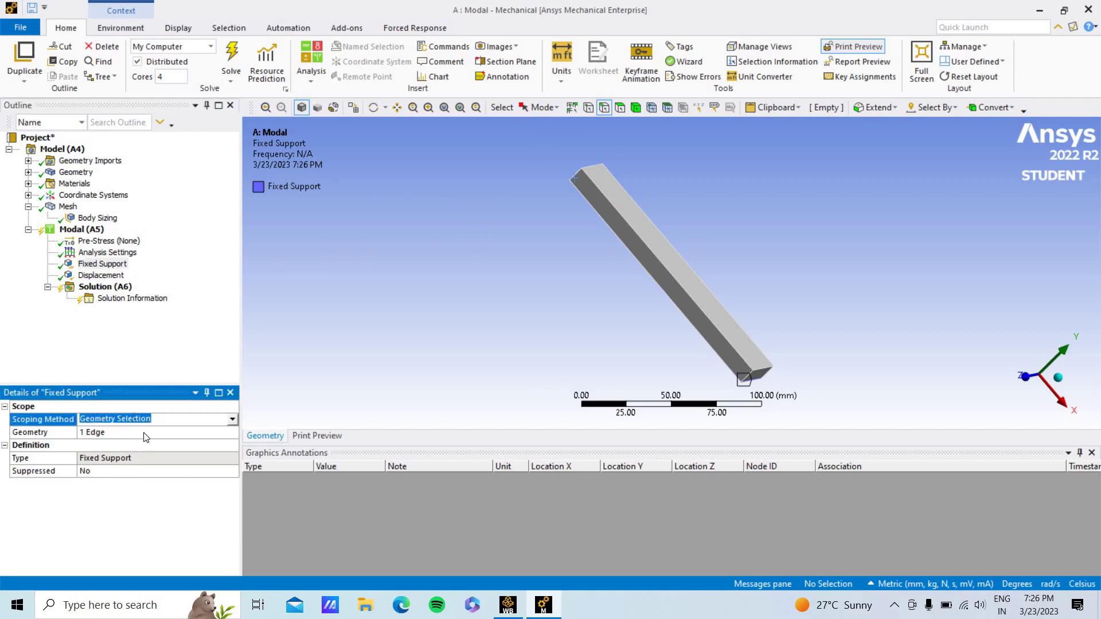
left_click(142, 432)
left_click(139, 432)
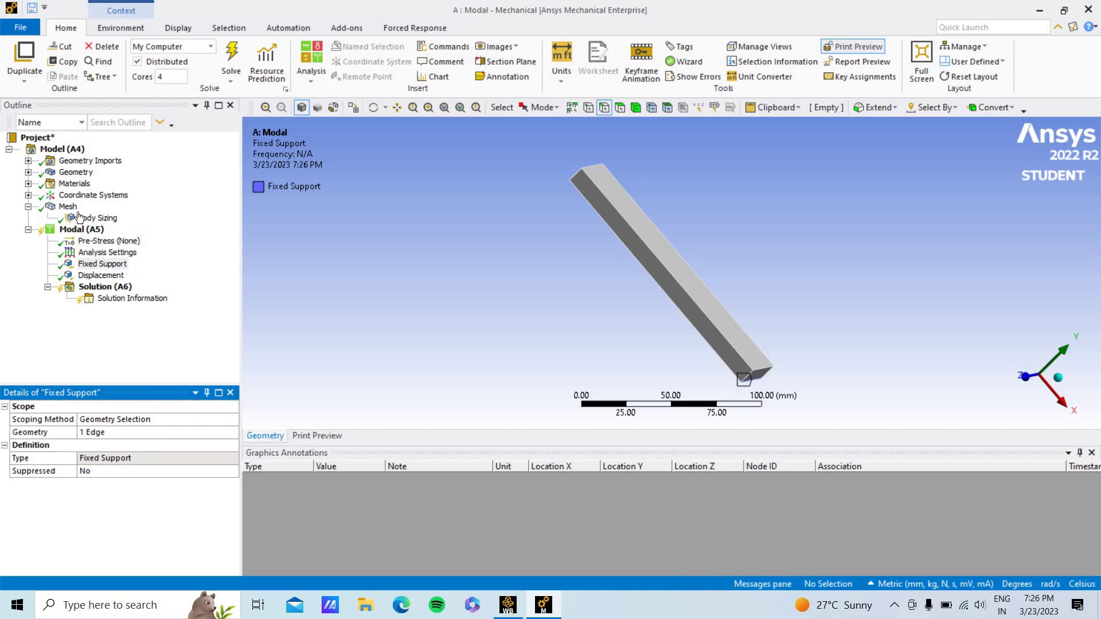
- Solve the modal analysis and display the solution's mode frequencies
right_click(79, 230)
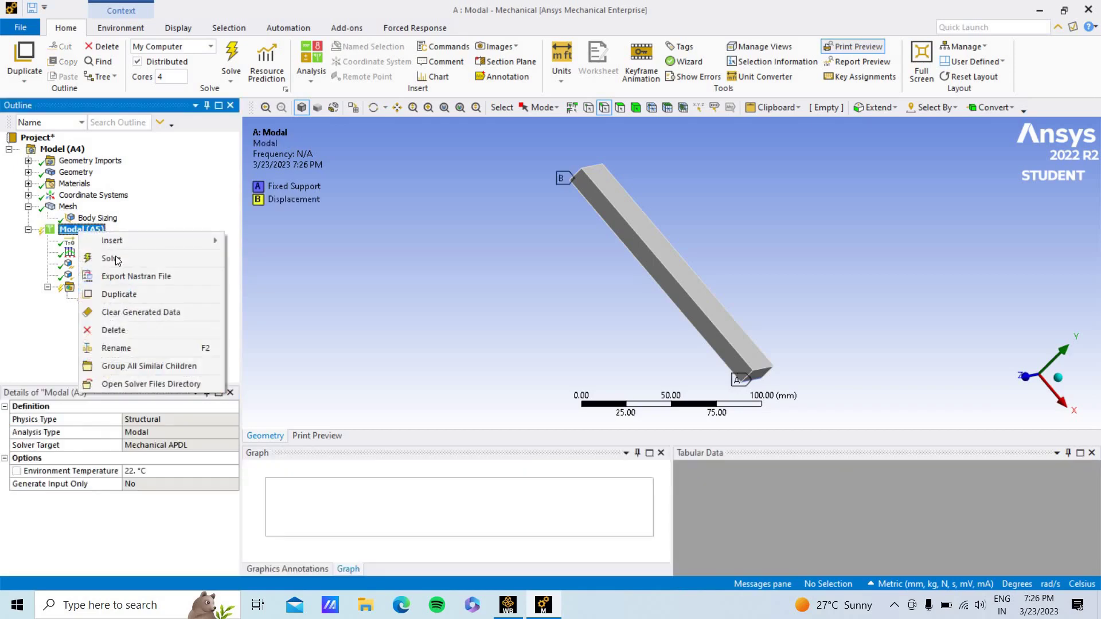
left_click(115, 258)
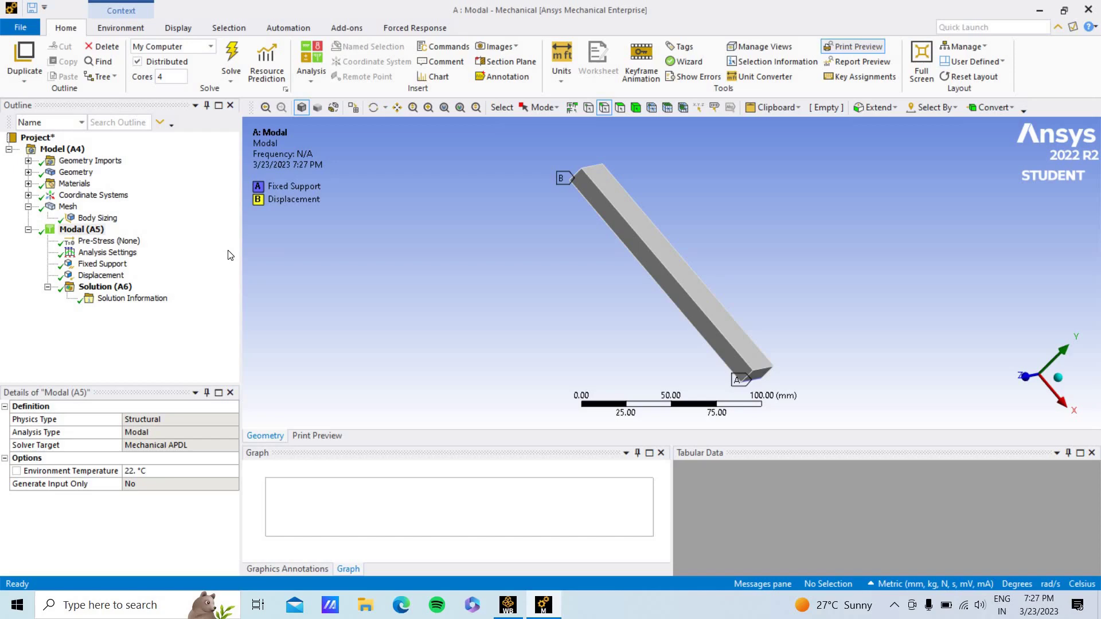
left_click(105, 287)
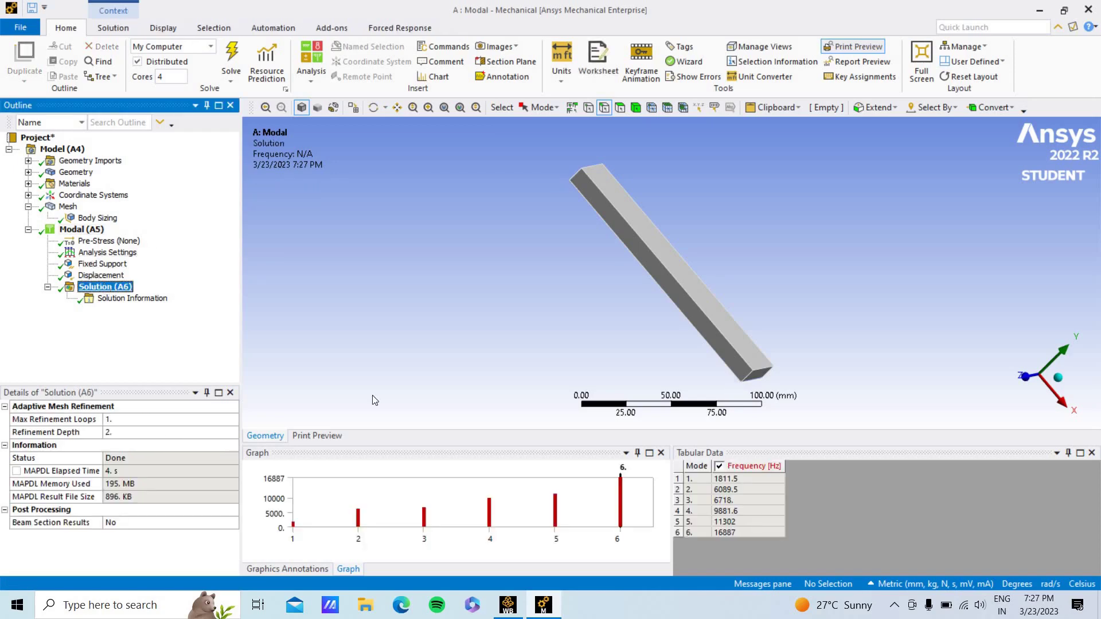
- Create mode shape results for all six modes from the frequency table and evaluate all the resulting total deformations
left_click(676, 471)
right_click(758, 500)
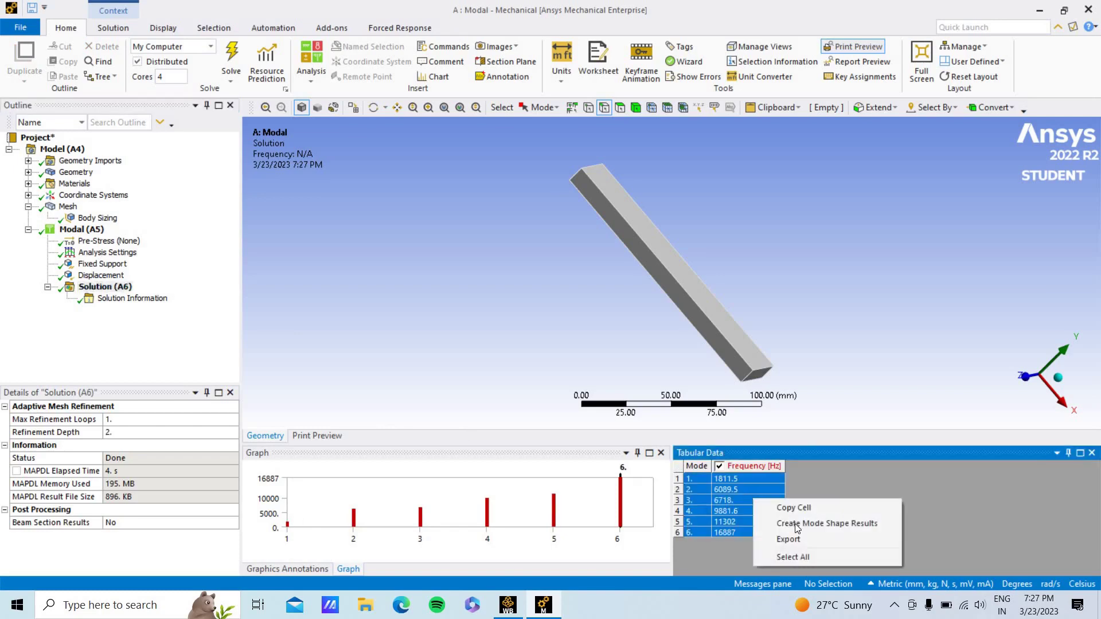
left_click(795, 524)
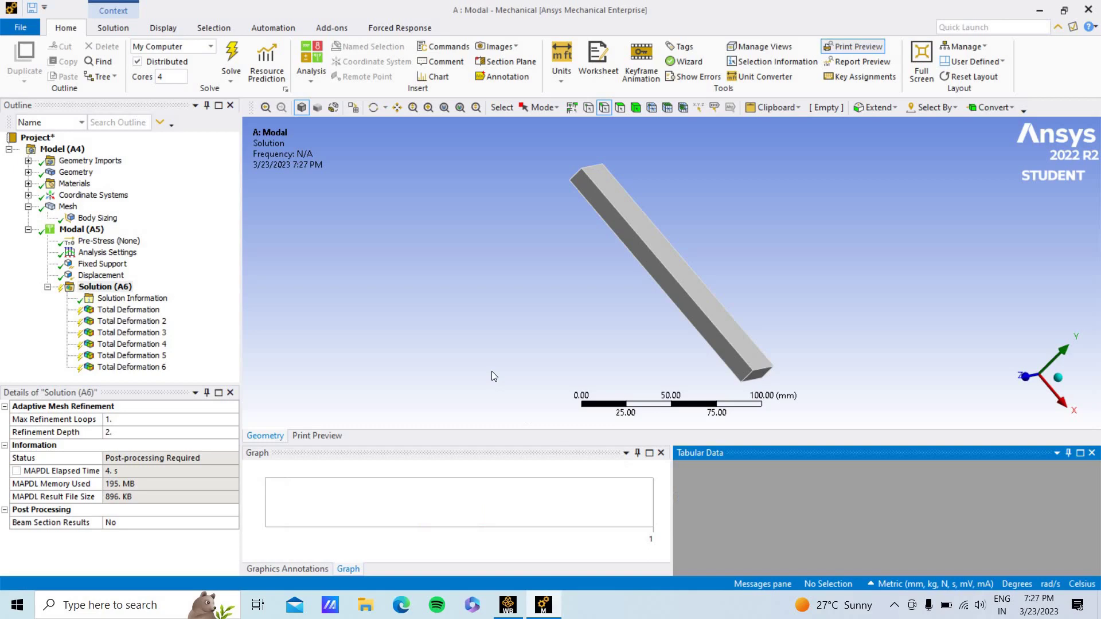
left_click(127, 289)
left_click(132, 322)
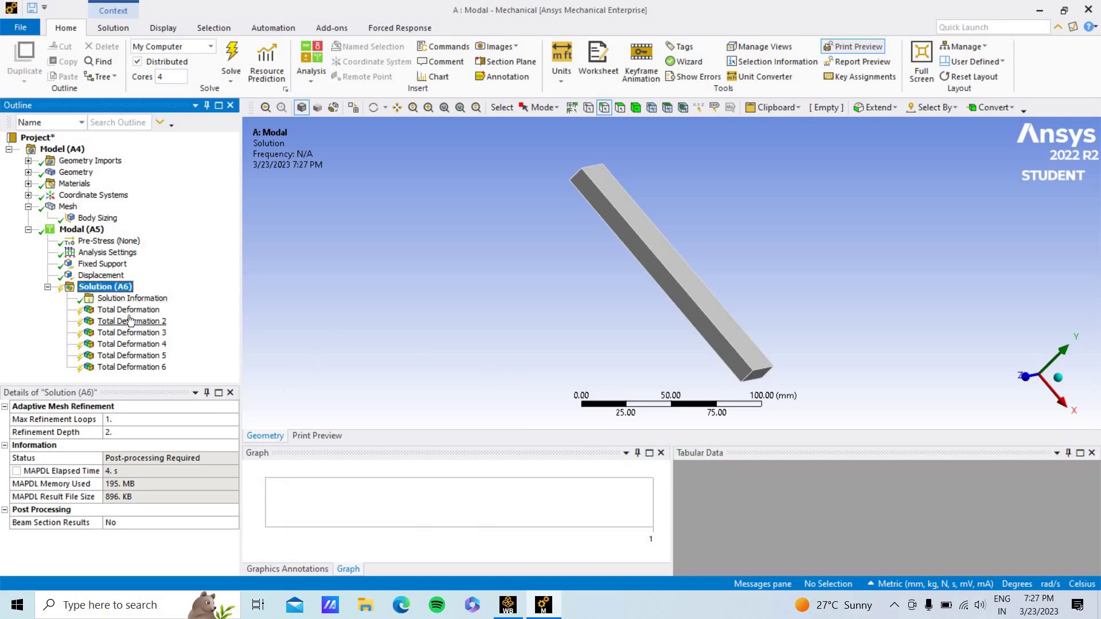
right_click(117, 290)
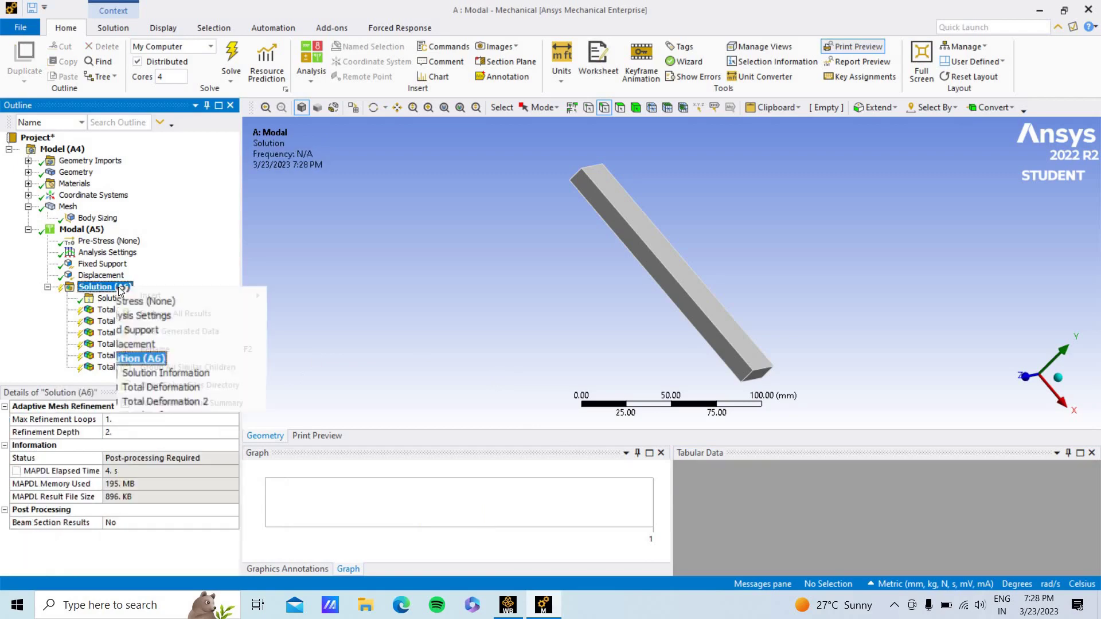
left_click(163, 315)
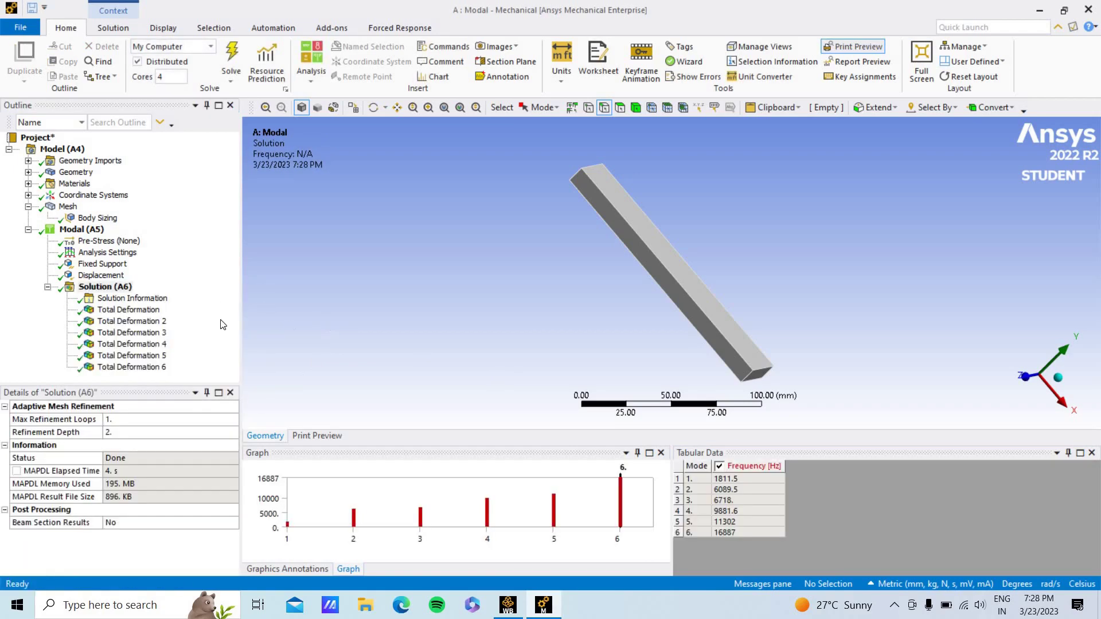
- Animate the total deformation of modes 1 and 2 and examine how the bar bends in each
left_click(147, 311)
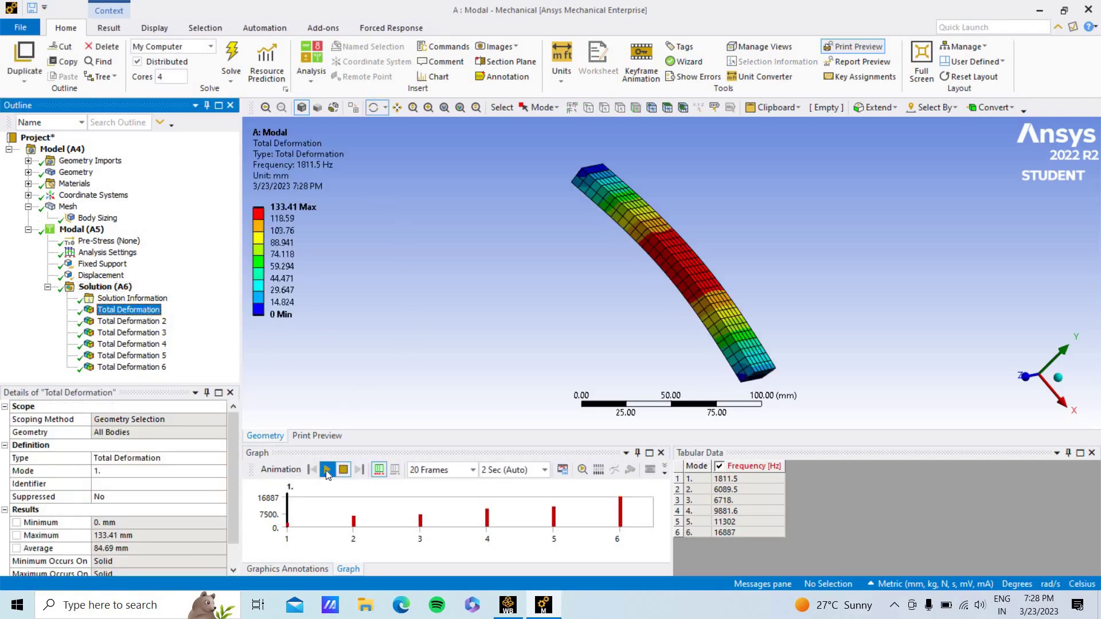
left_click(327, 470)
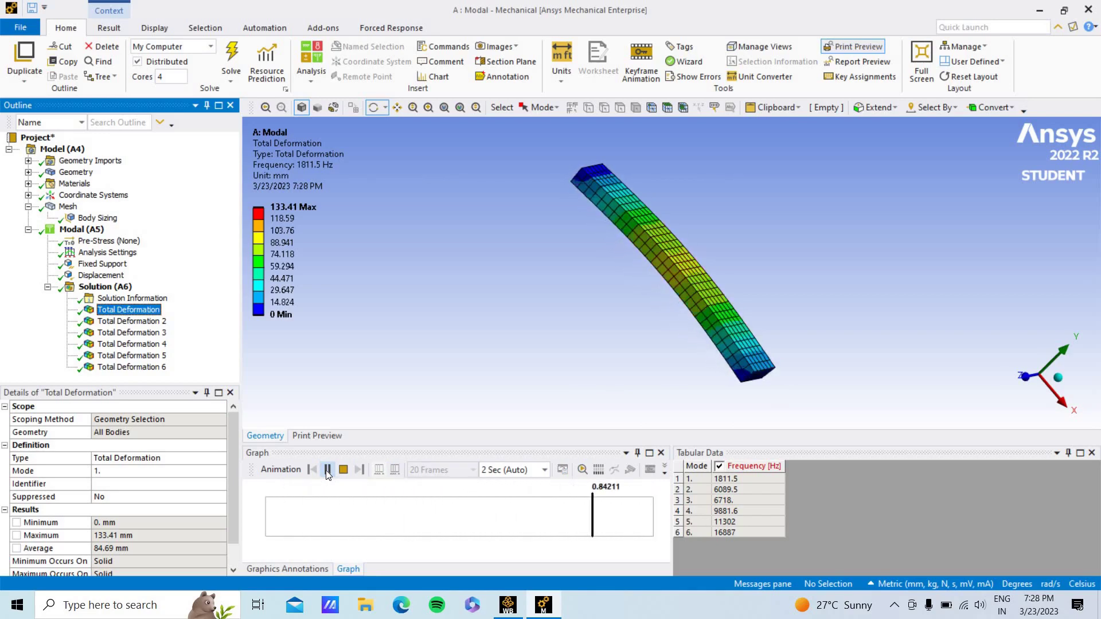
left_click(115, 321)
left_click(330, 470)
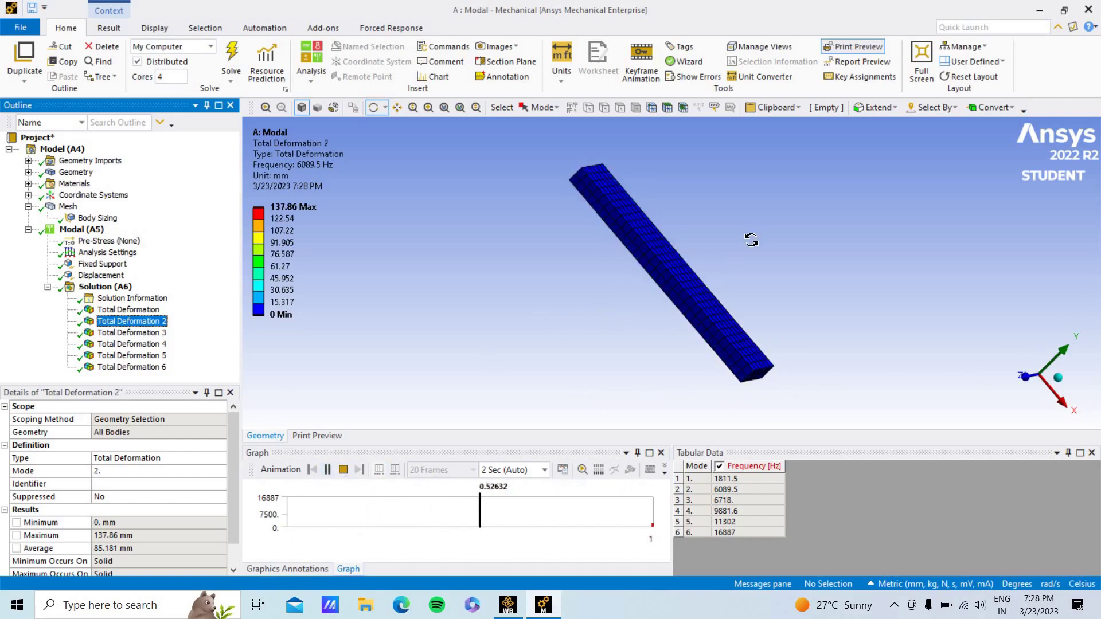
left_click(726, 277)
left_click_drag(726, 278, 776, 233)
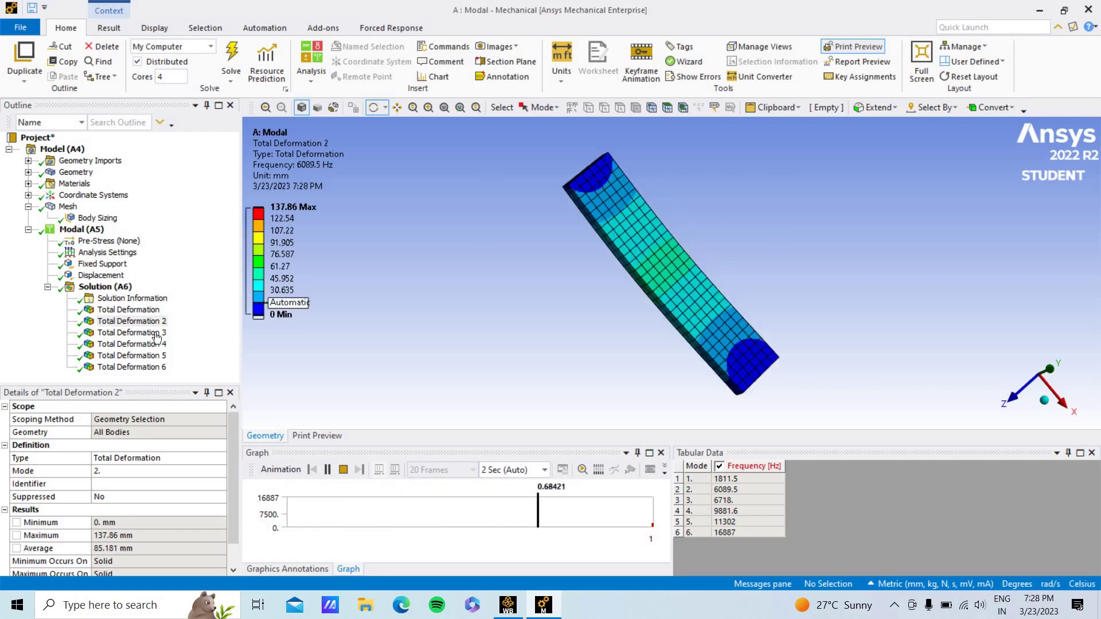
- Animate the total deformation of modes 3 and 4 and examine each mode shape from different angles
left_click(132, 333)
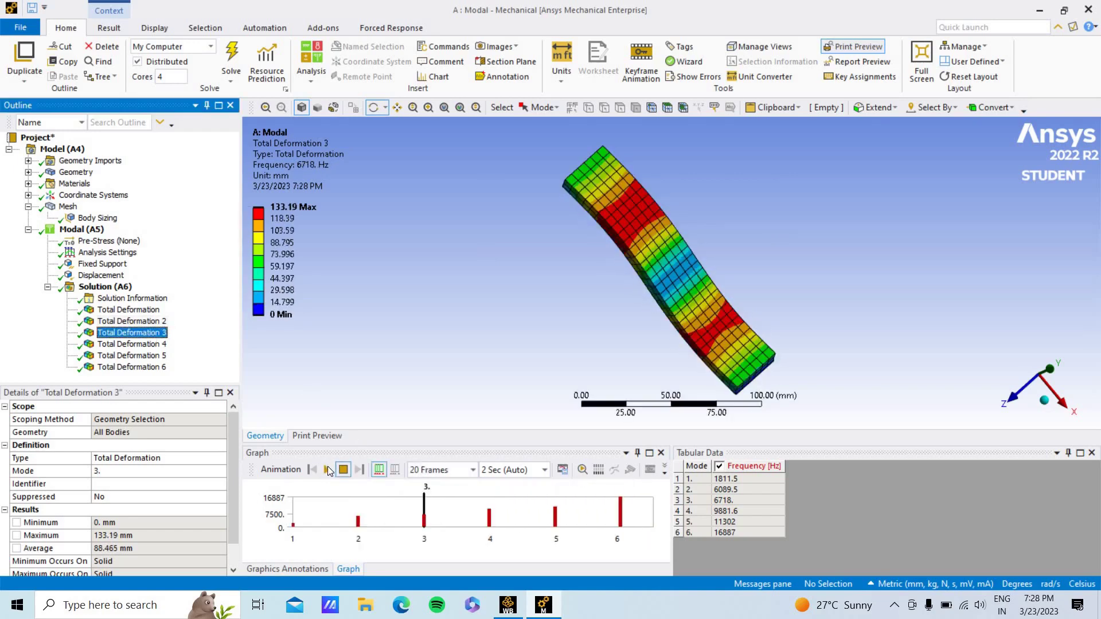
left_click(329, 471)
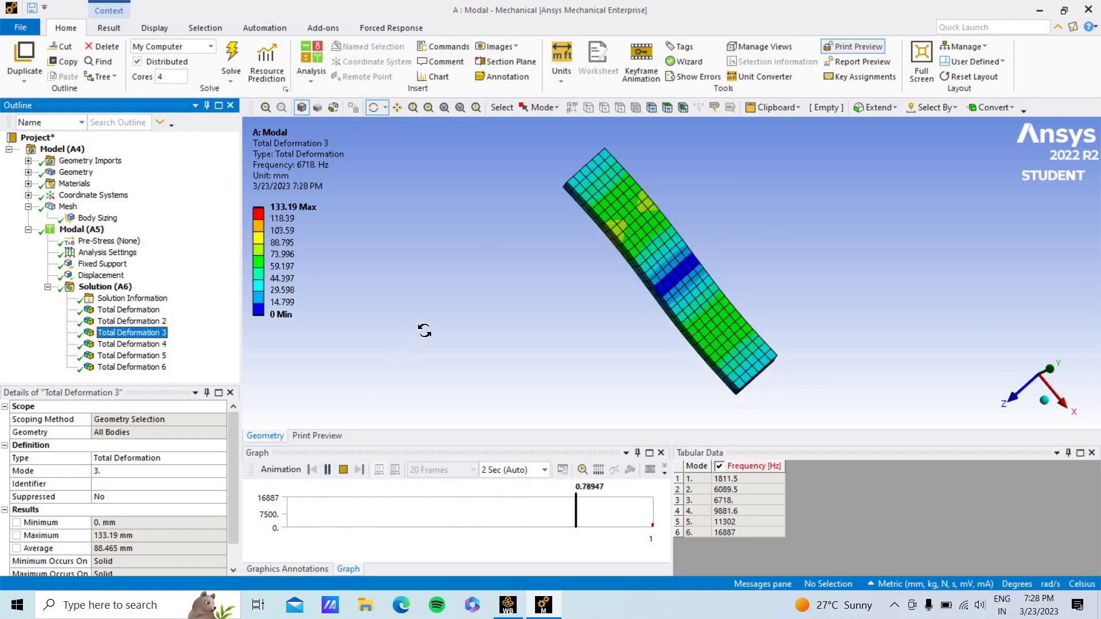
mouse_move(422, 329)
left_mouse_down()
mouse_move(433, 320)
mouse_move(425, 330)
left_mouse_up()
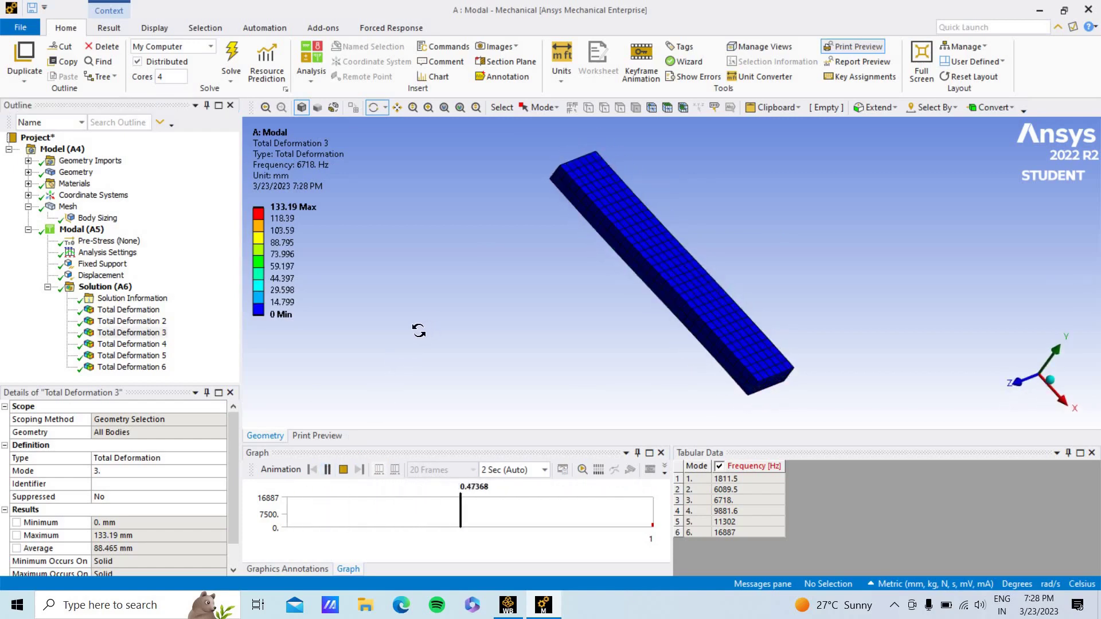
left_click(132, 344)
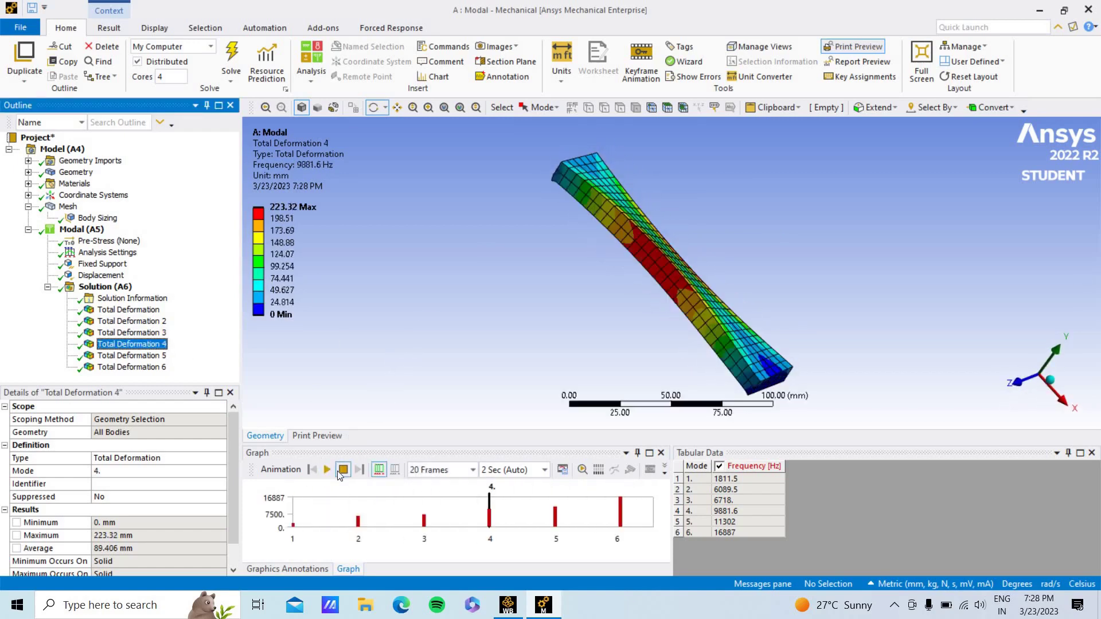
left_click(327, 471)
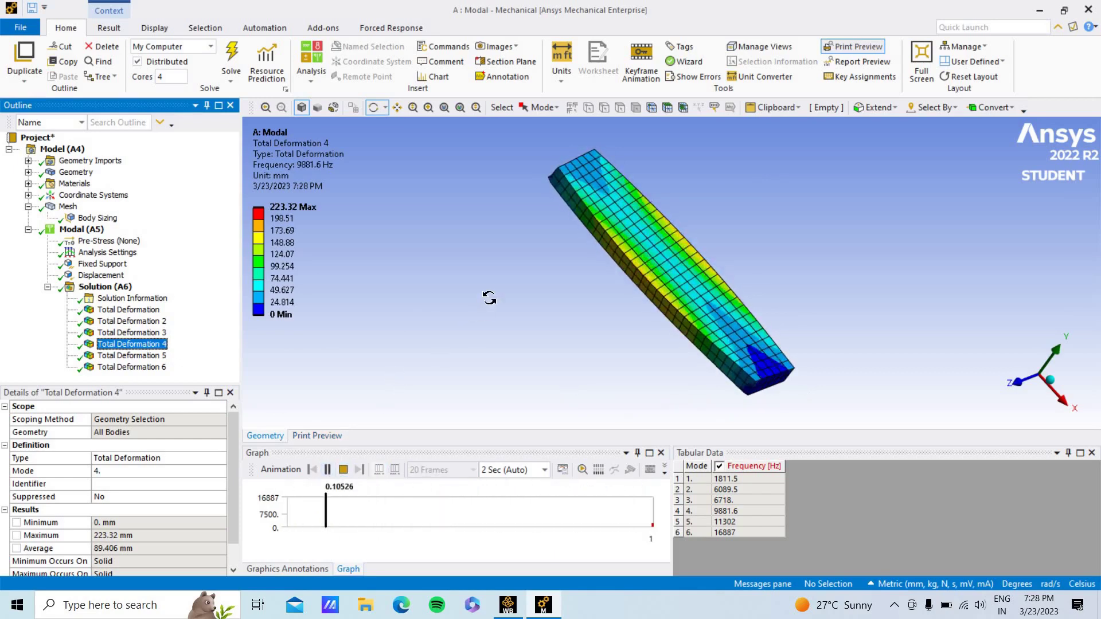
mouse_move(457, 334)
left_mouse_down()
mouse_move(501, 278)
mouse_move(457, 290)
mouse_move(466, 308)
mouse_move(458, 317)
left_mouse_up()
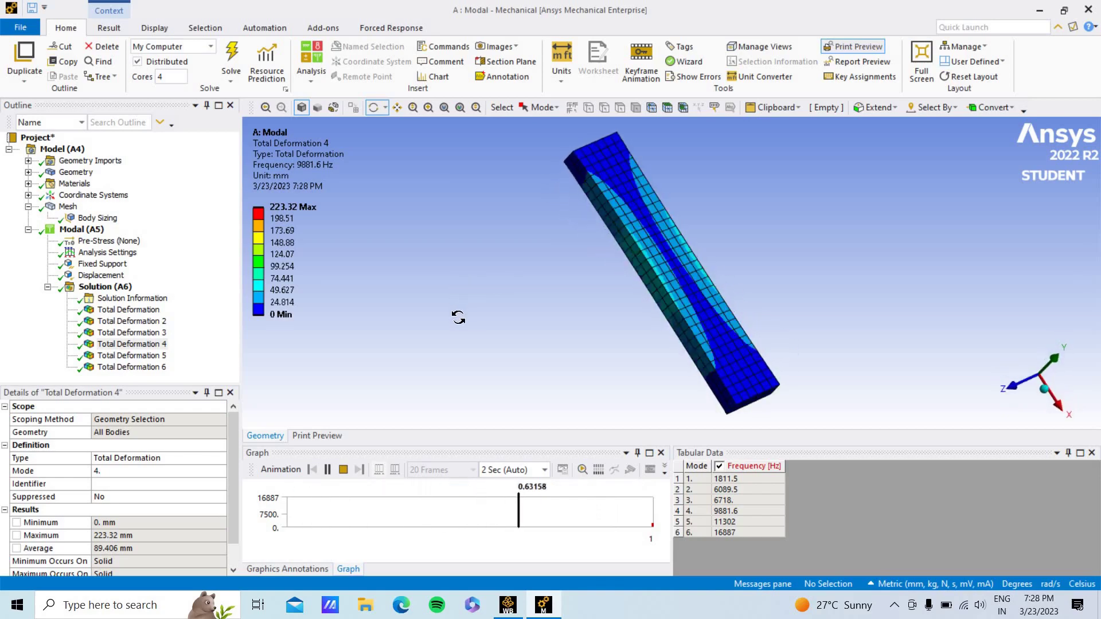
- Animate the total deformation of modes 5 and 6 to examine their mode shapes
left_click(148, 357)
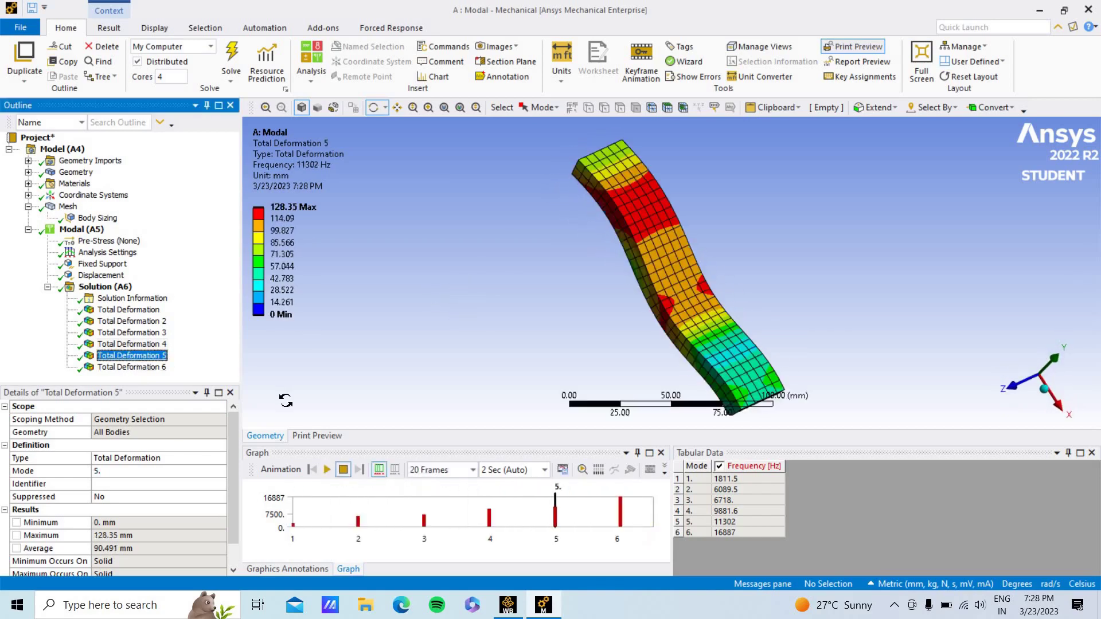
left_click(328, 472)
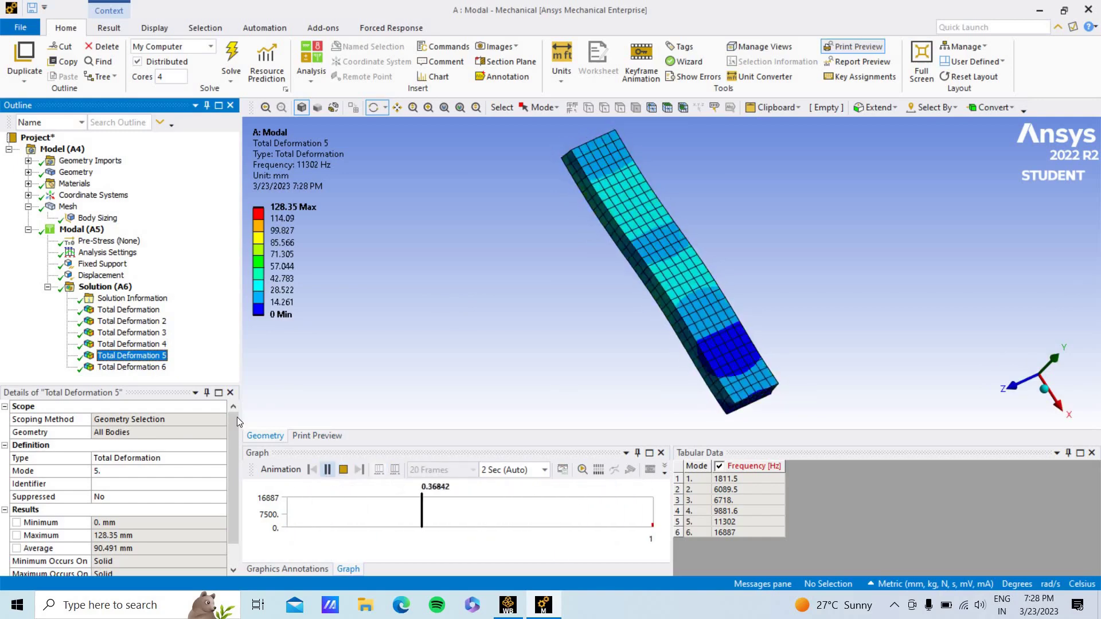
left_click(137, 367)
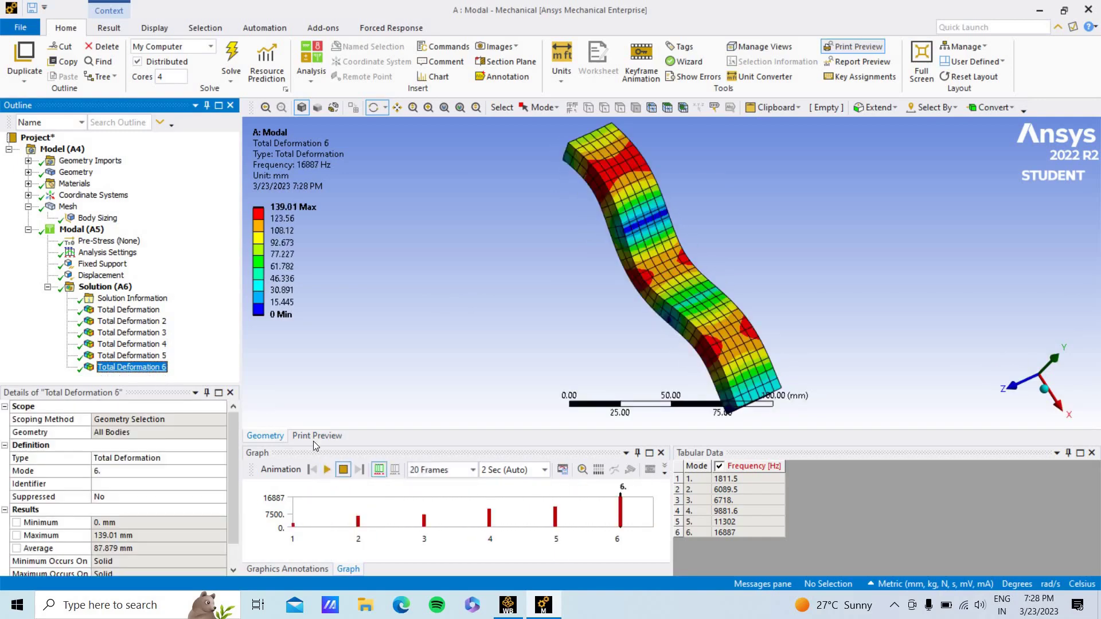
left_click(328, 472)
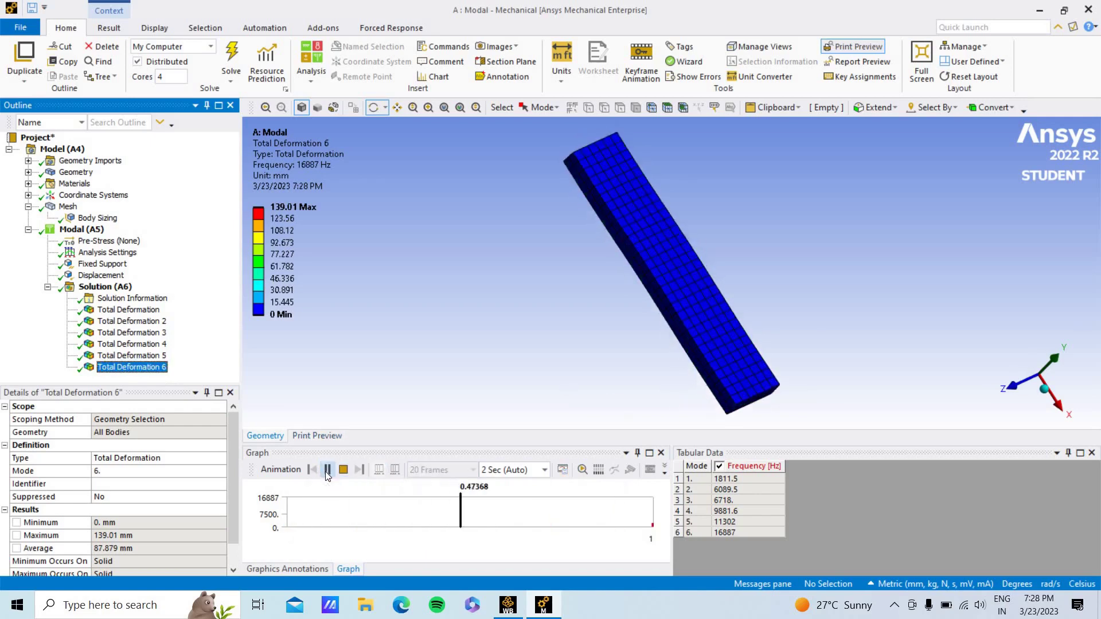